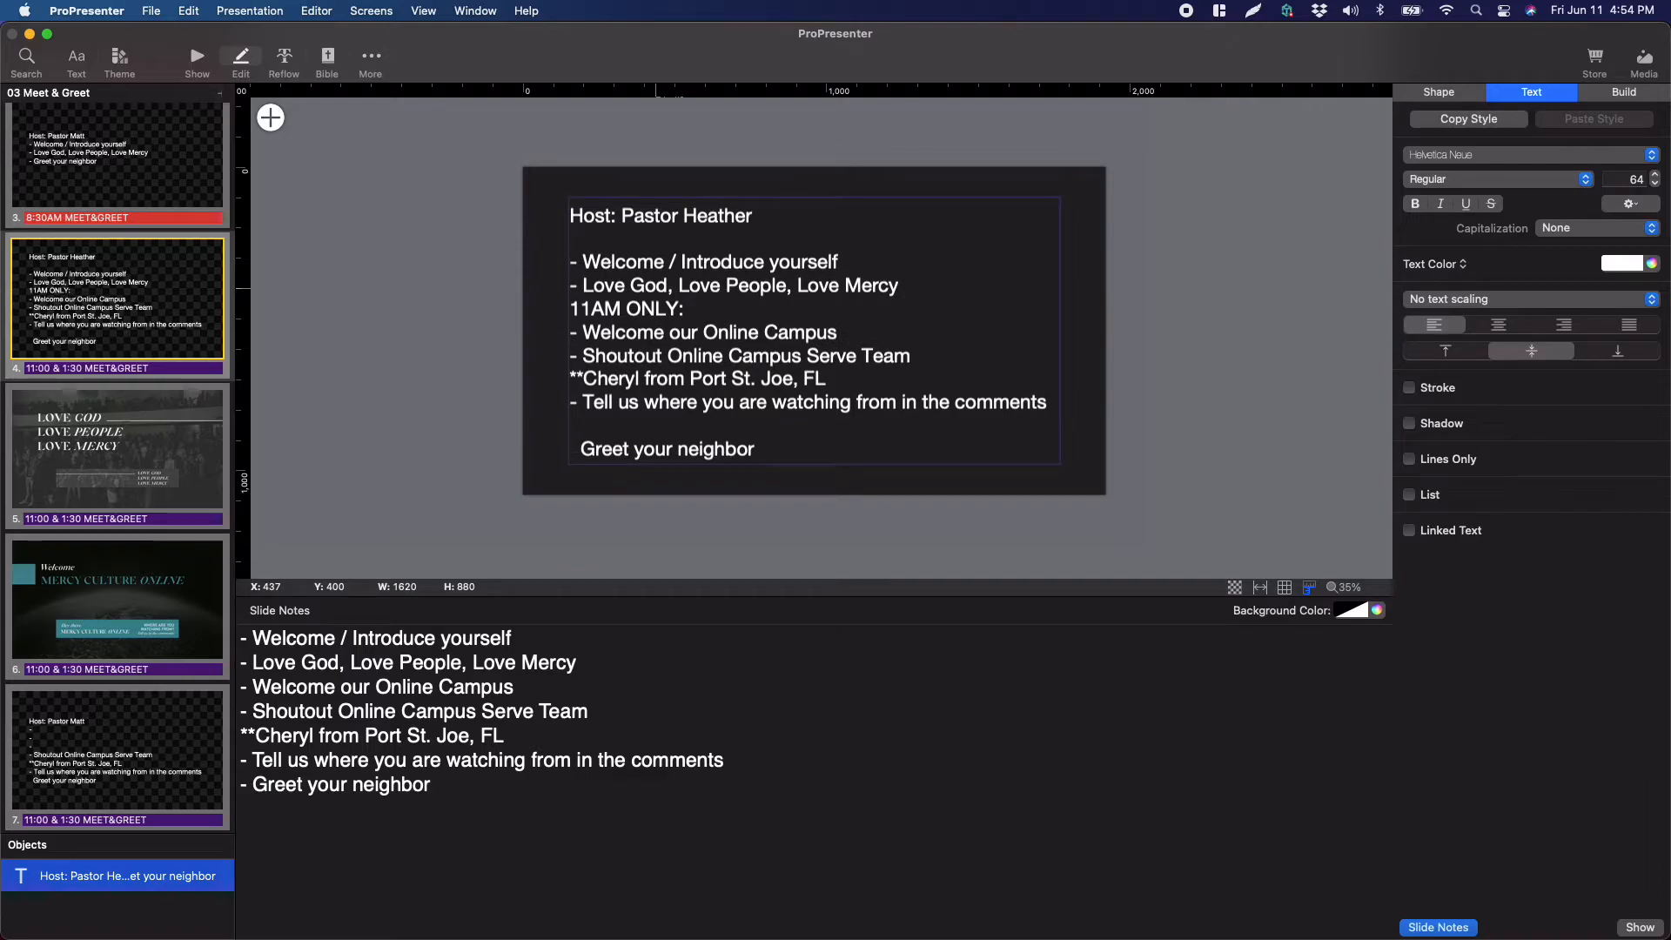
Delete the "11AM ONLY:" line and the blank line above "Greet your neighbor" in slide 4's text.
key(shift+End)
key(BackSpace)
key(BackSpace)
key(Down)
key(Down)
key(Down)
key(Down)
key(Down)
key(BackSpace)
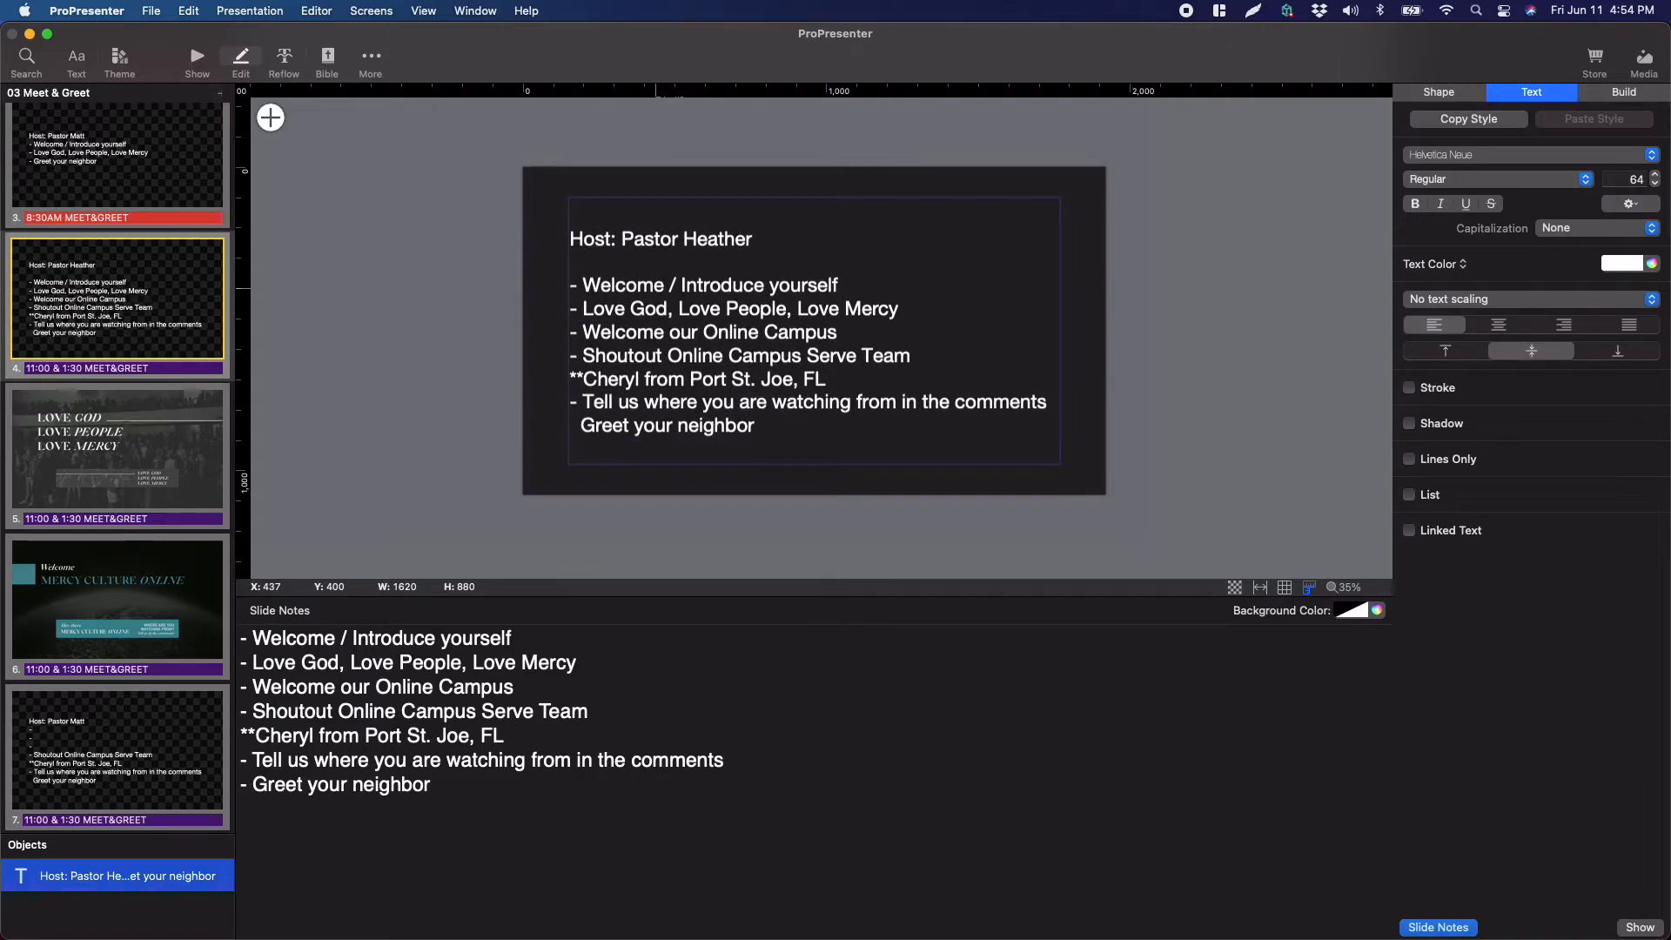
Start the "Greet your neighbor" line in slide 4's text with a hyphen and remove its leading space.
click(579, 425)
key(BackSpace)
text(-)
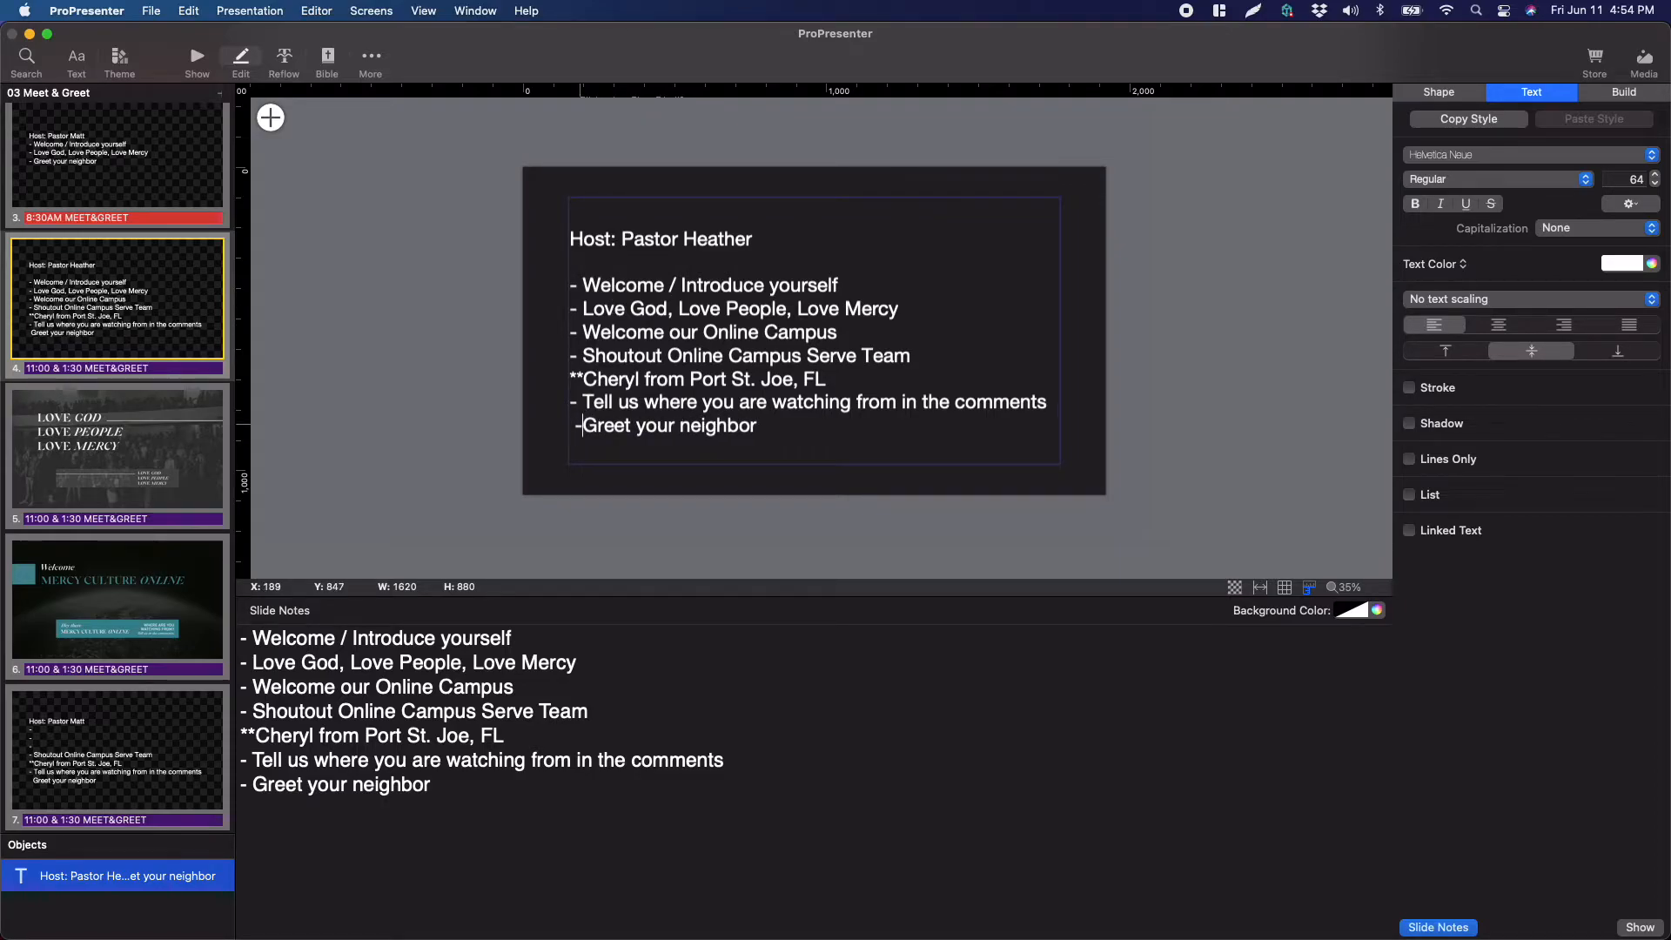
click(575, 425)
key(BackSpace)
Examine the slide notes of slides 4, 5 and 6 and compare their bullet lines.
click(132, 458)
click(137, 250)
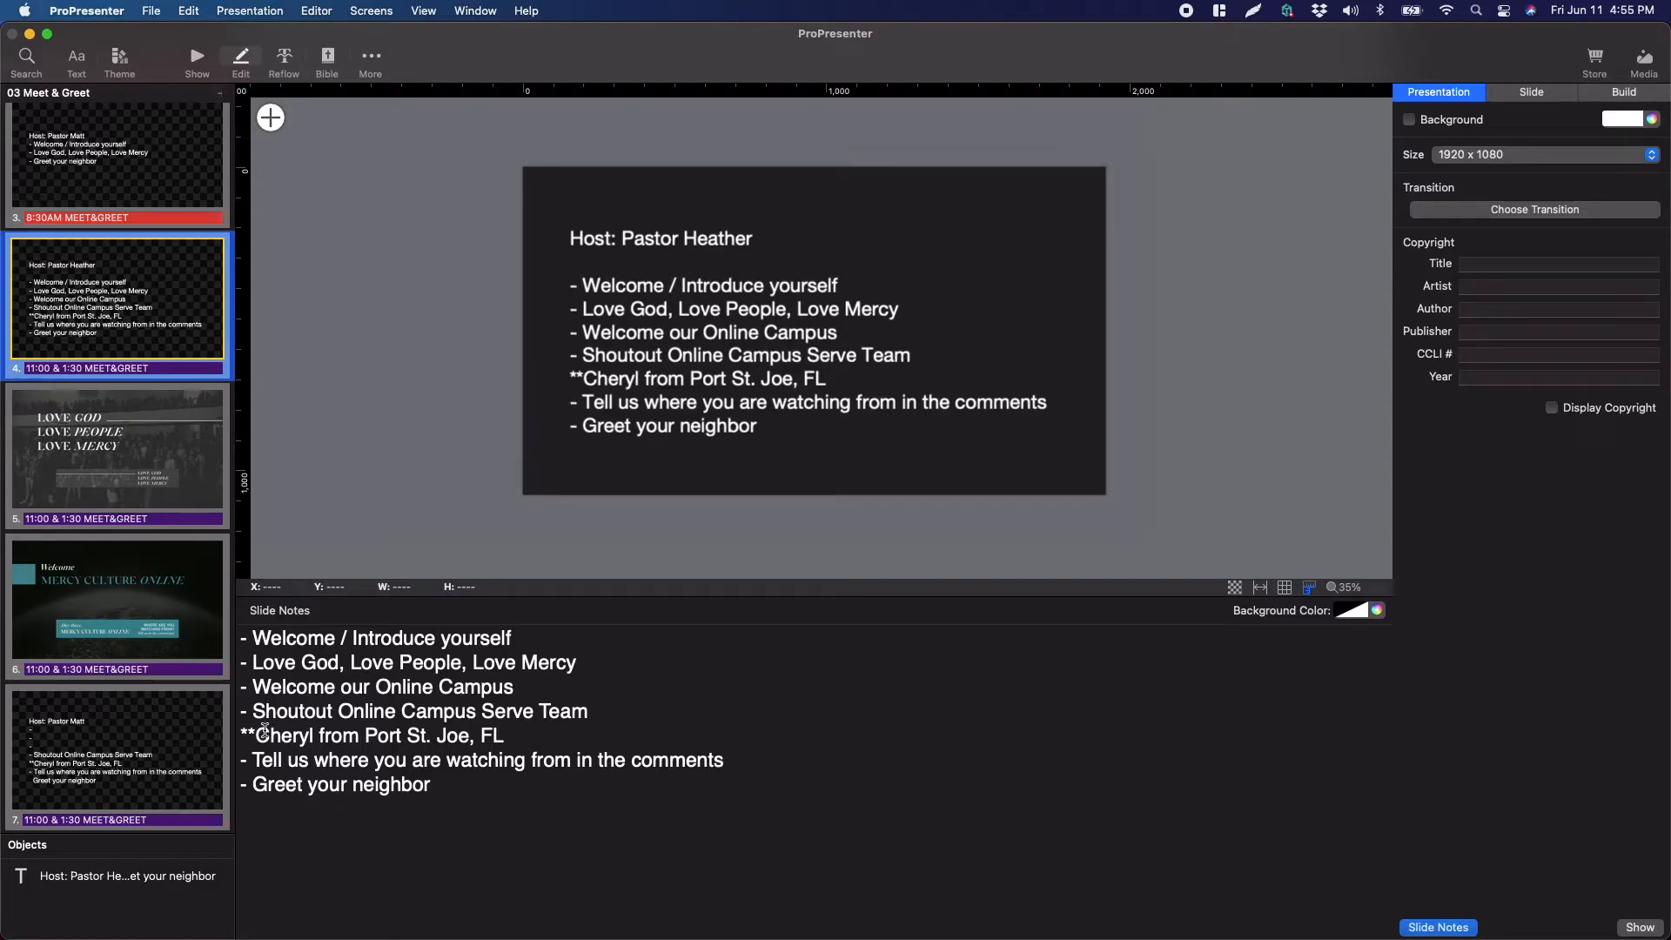
drag(263, 731, 545, 735)
click(547, 736)
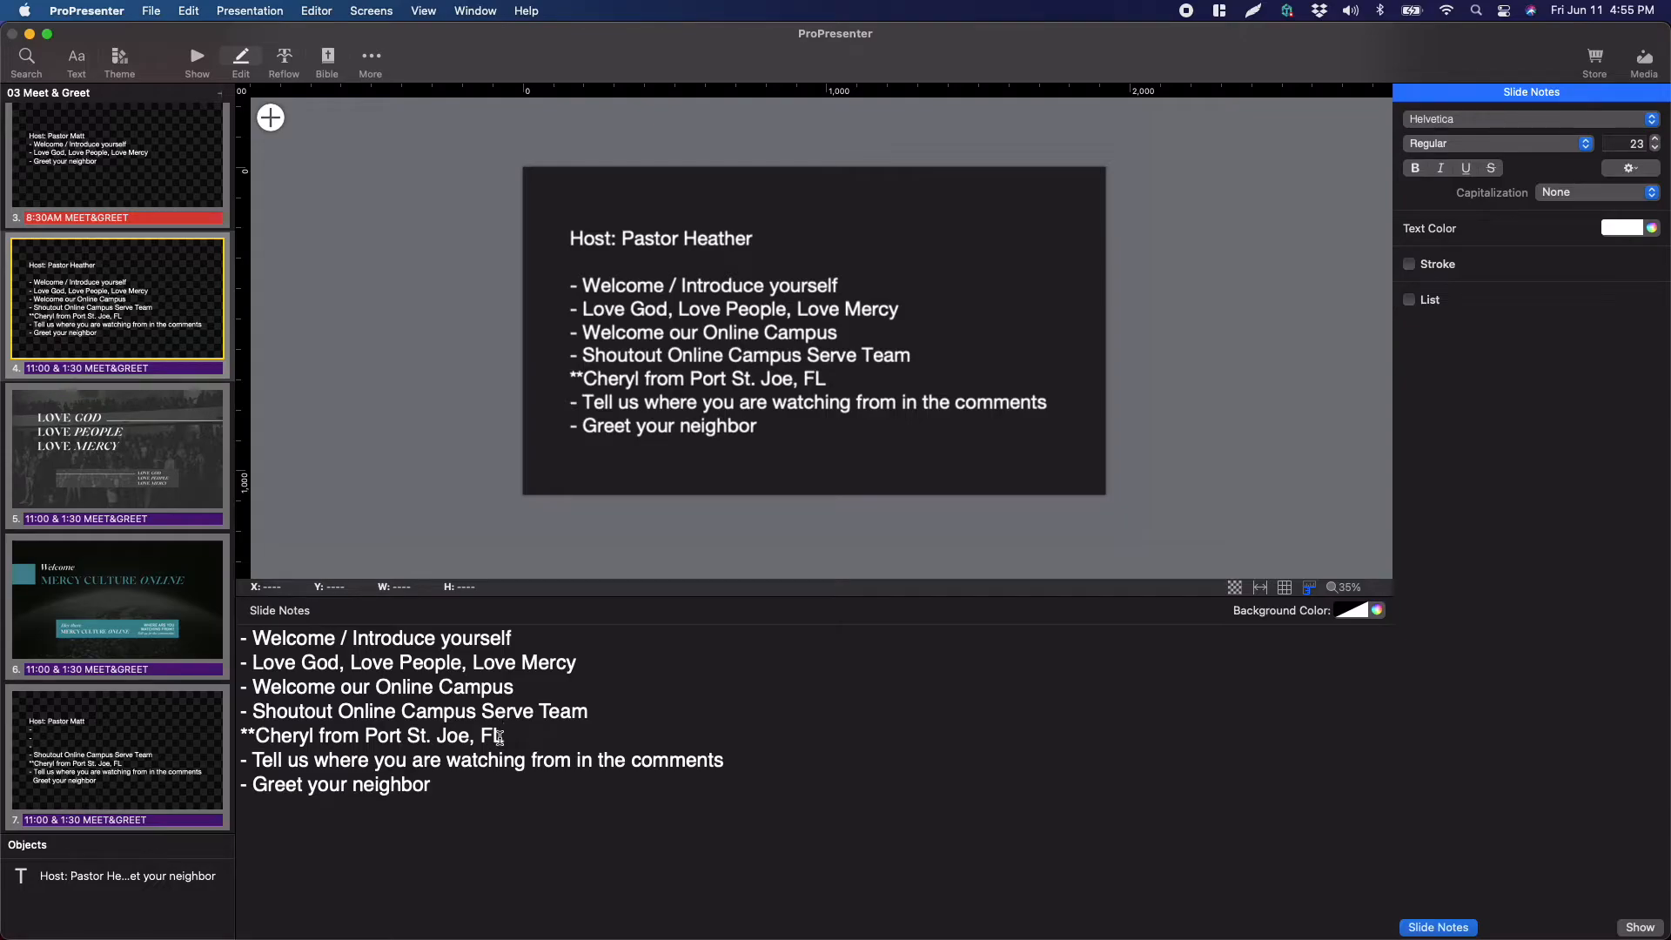
double_click(288, 739)
click(288, 738)
click(509, 742)
click(165, 433)
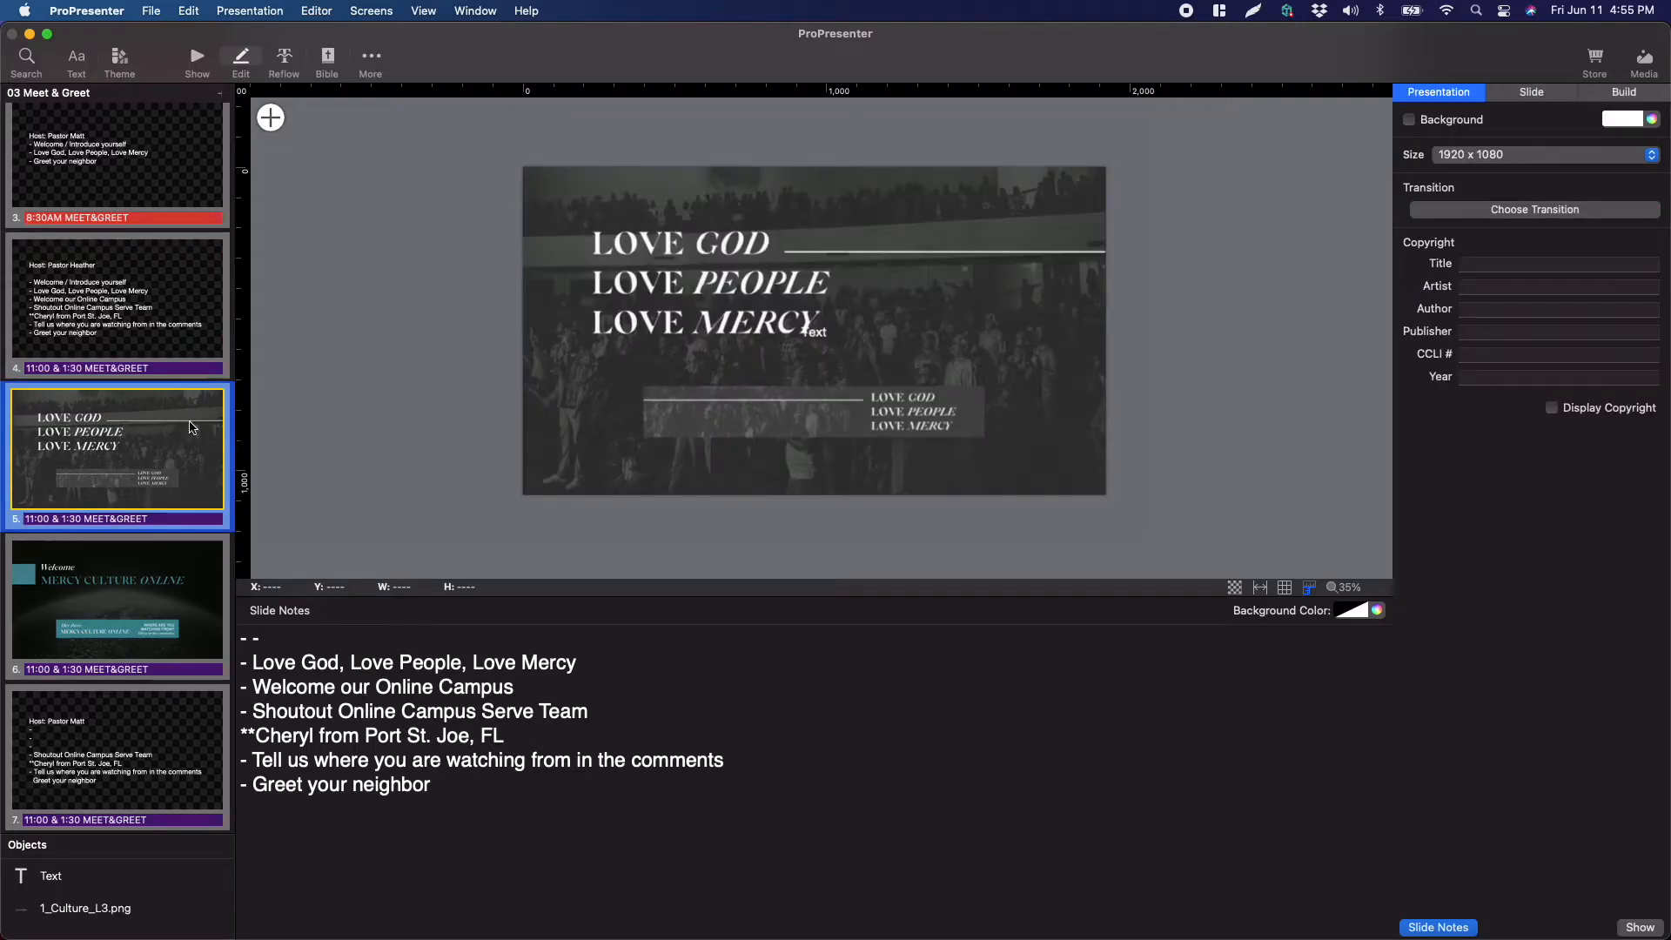
click(348, 640)
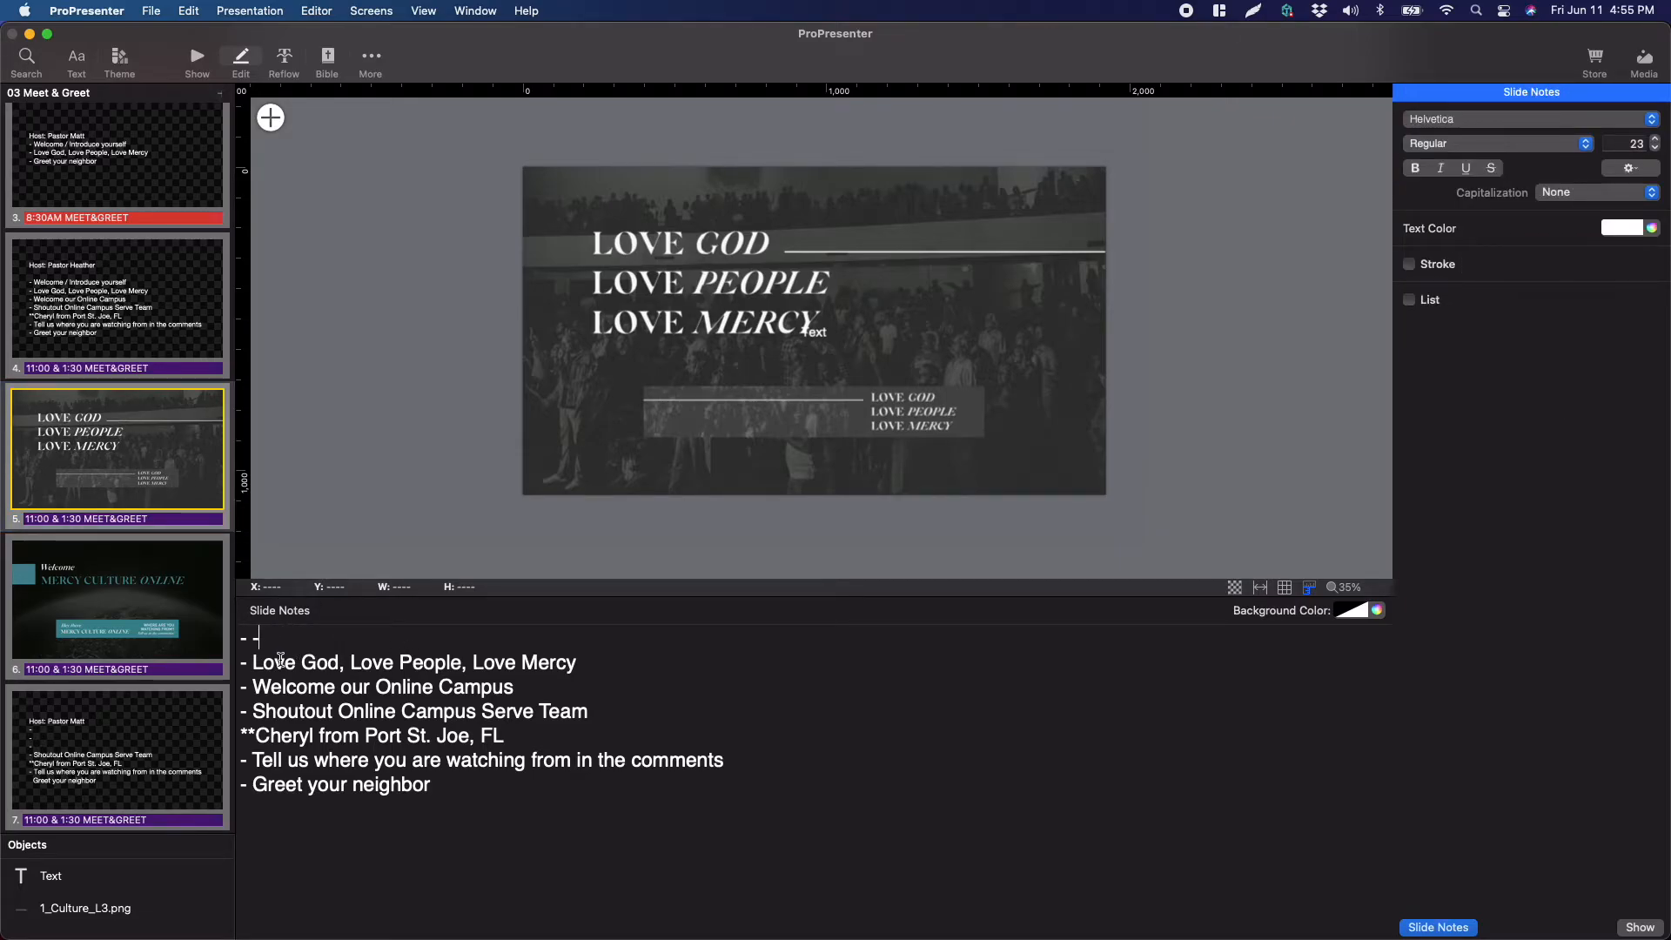
click(159, 595)
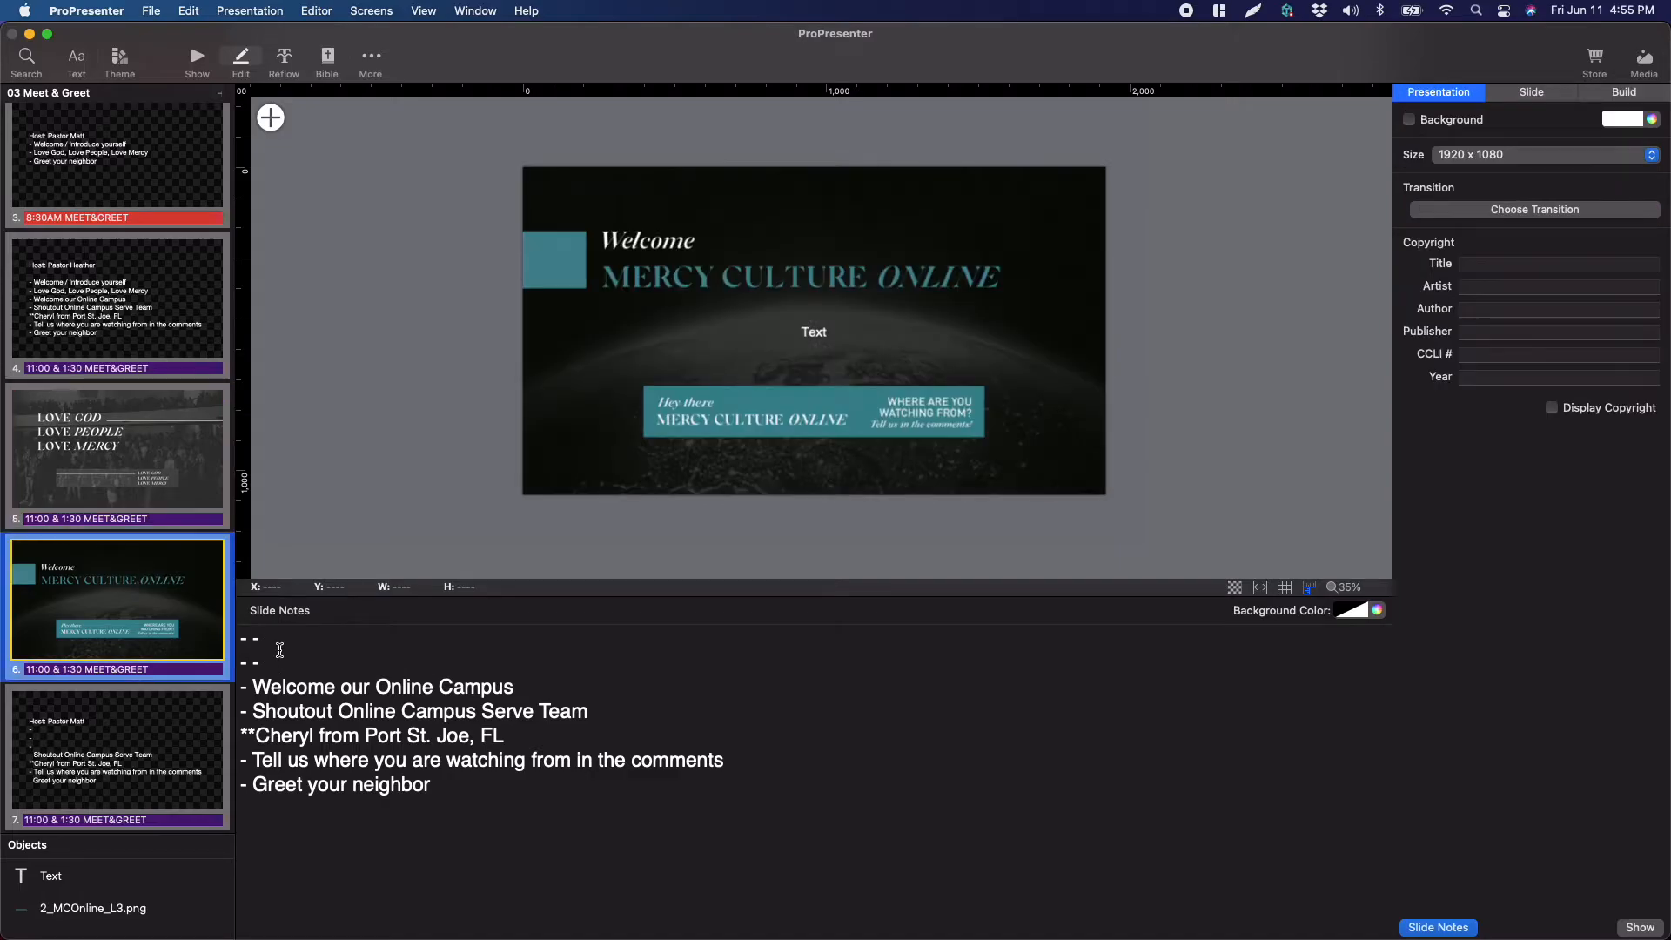
Replace slide 6's notes with a copy of slide 5's notes, and change the "Love God, Love People, Love Mercy" line to "- -".
click(132, 488)
click(423, 759)
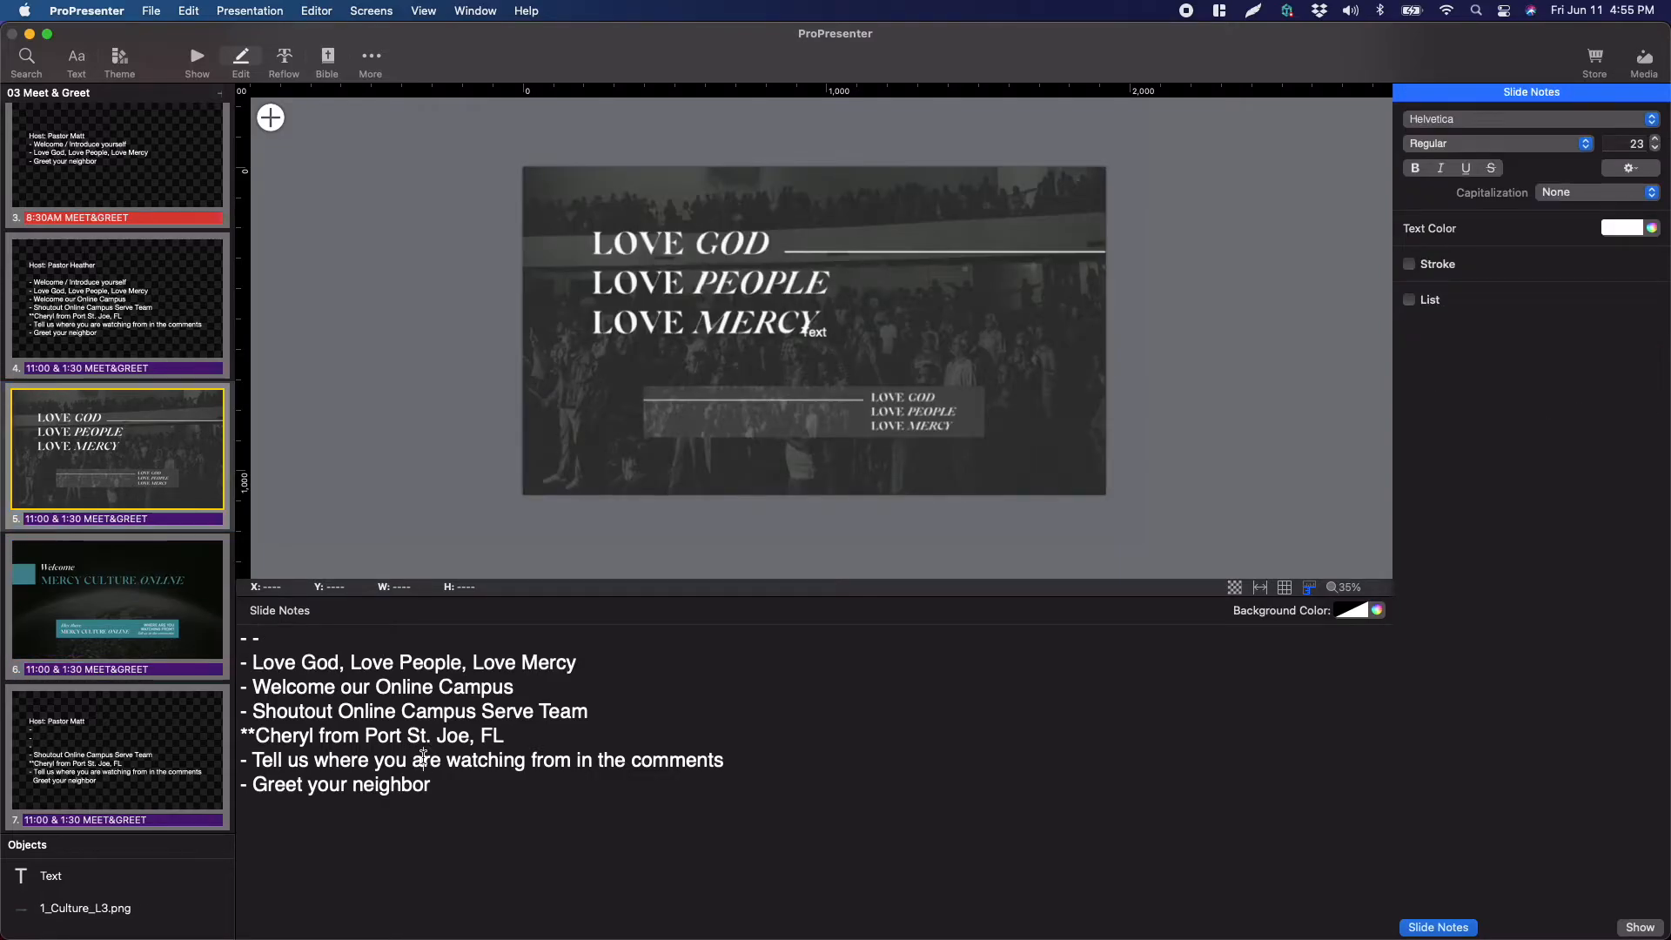
key(super+a)
key(super+c)
key(Down)
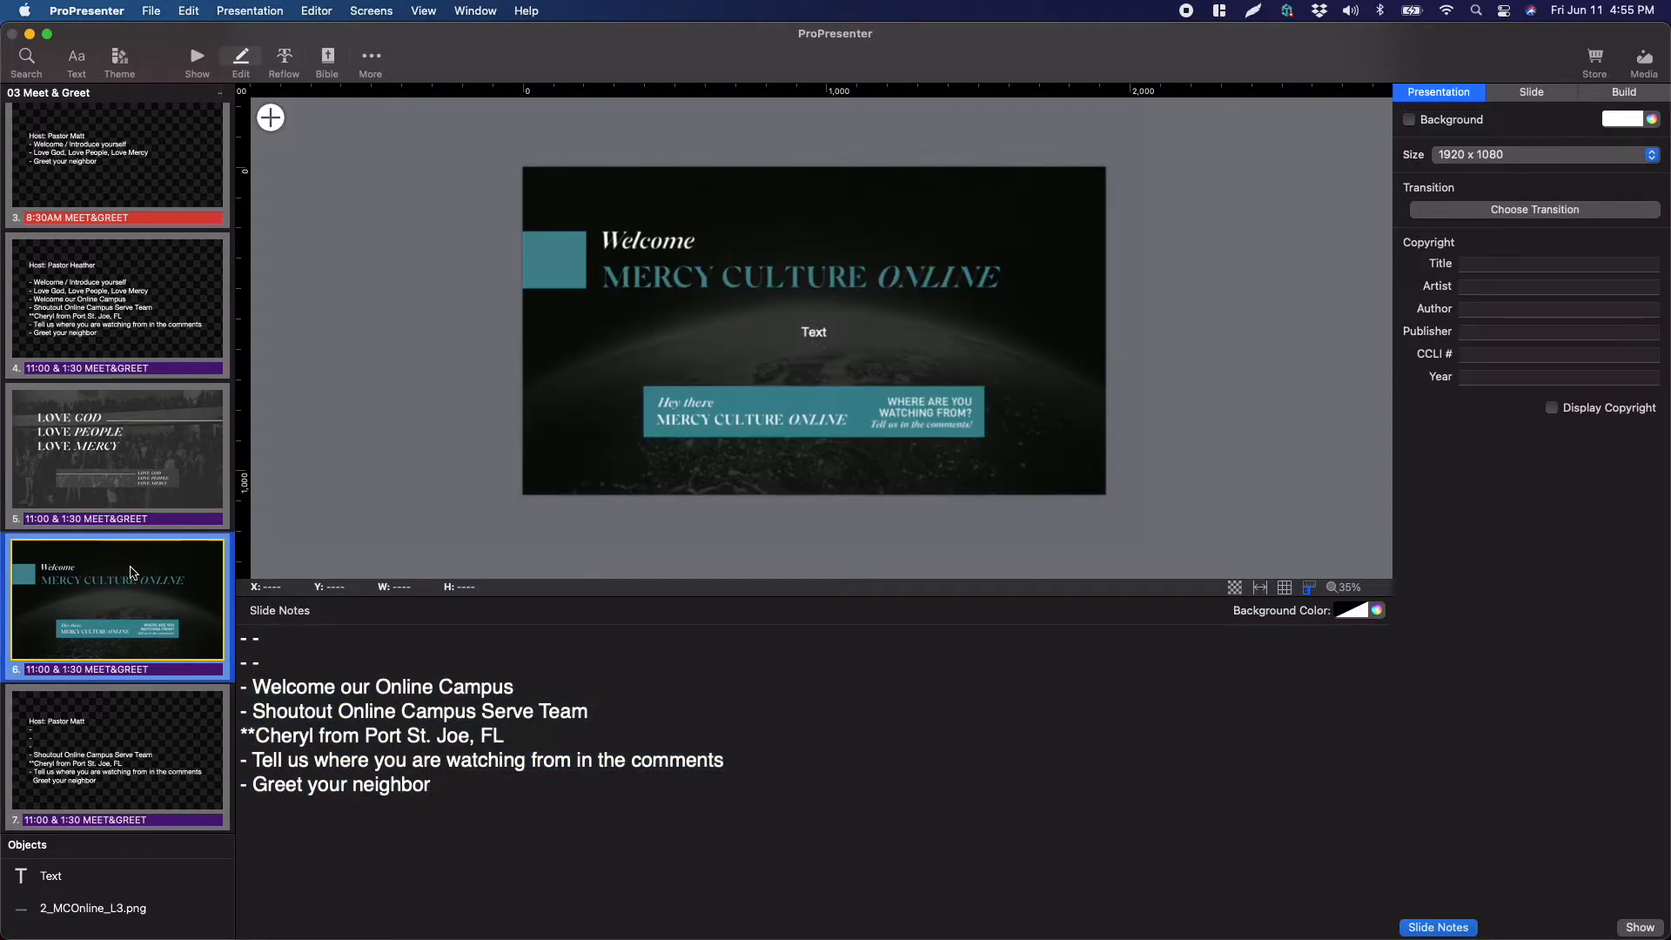
click(335, 743)
key(super+a)
key(super+v)
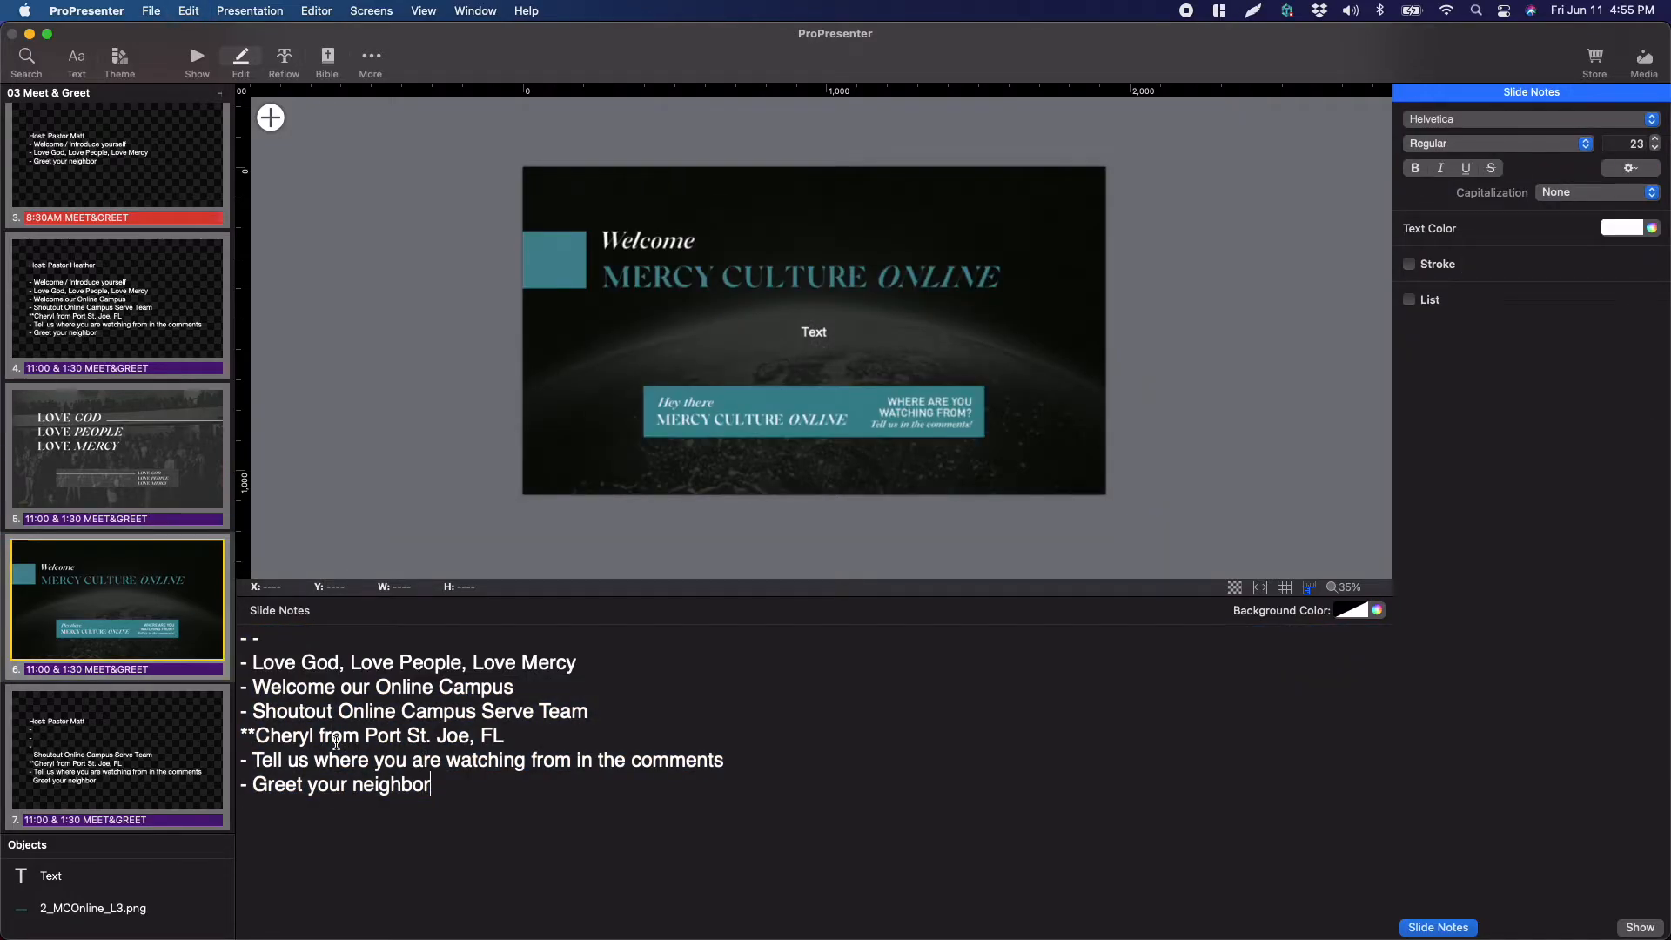
drag(252, 661, 577, 662)
text(- -)
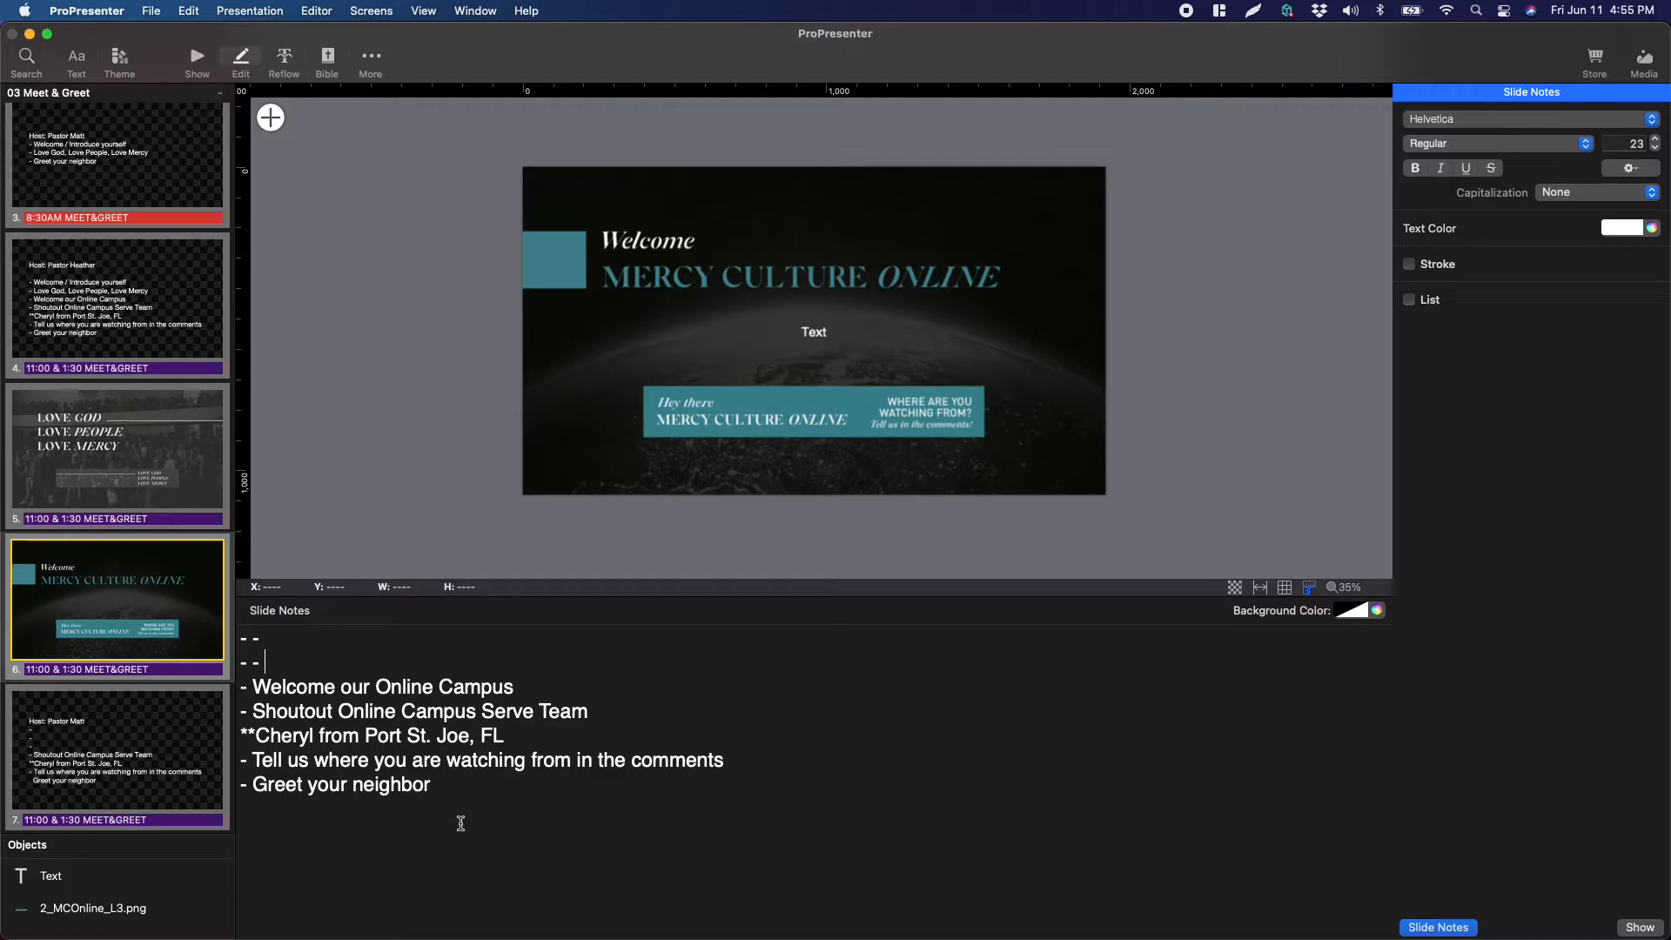
View slide 7's notes, return to the show view and remove all actions from slide 1 of 03 Meet & Greet.
click(166, 788)
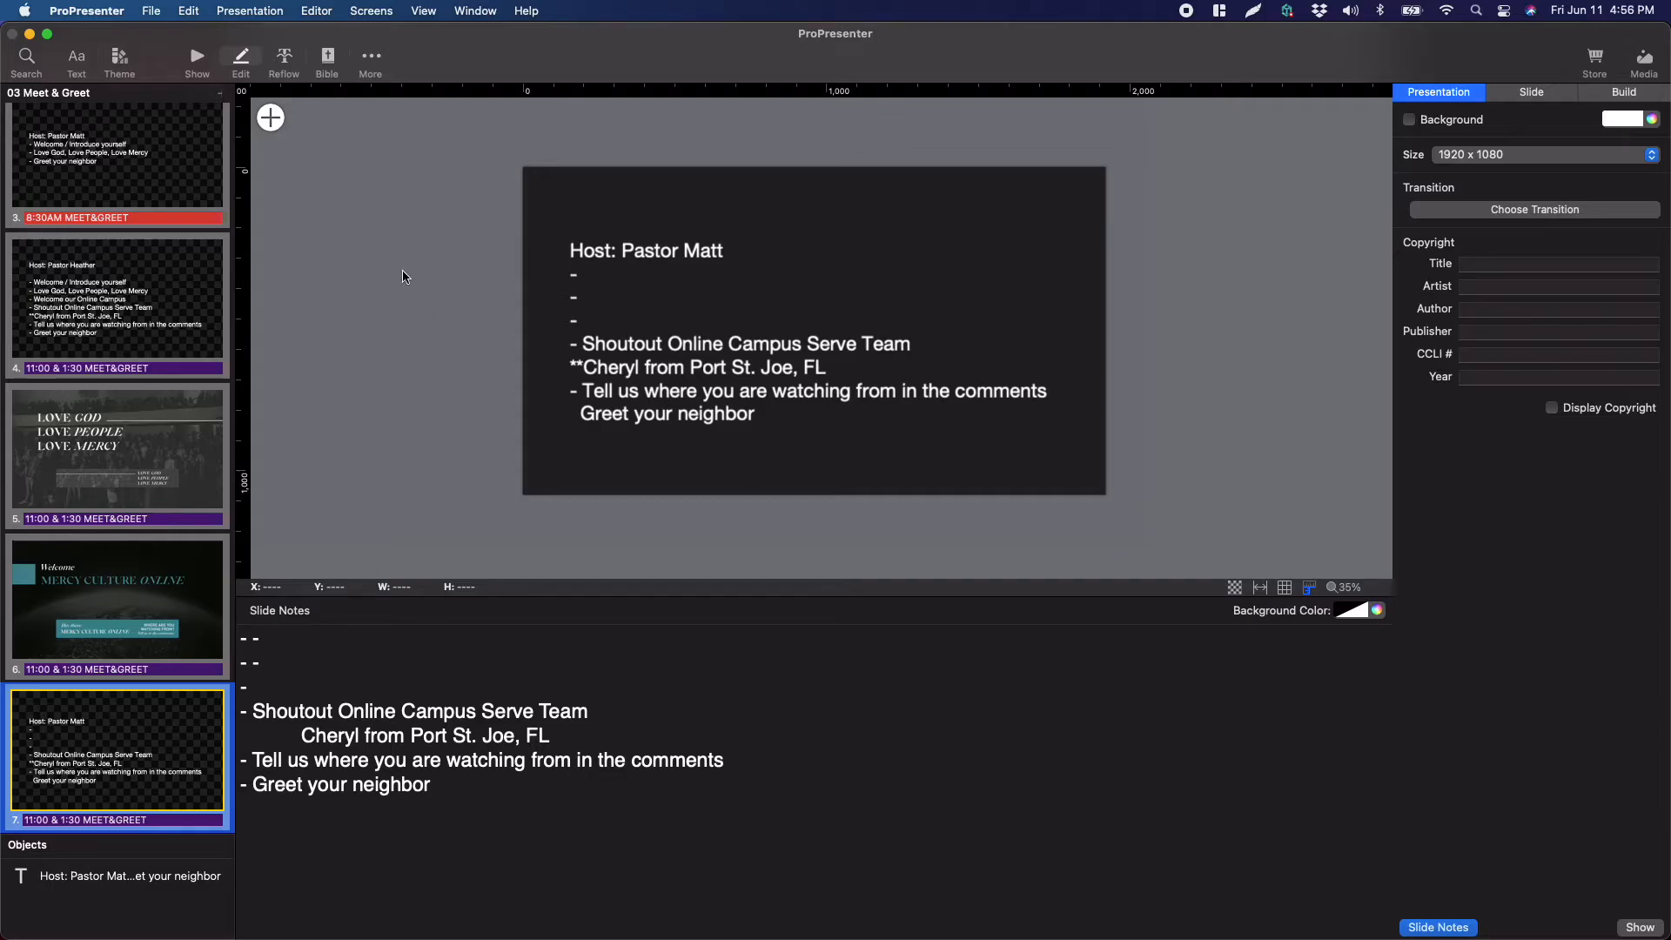
click(198, 57)
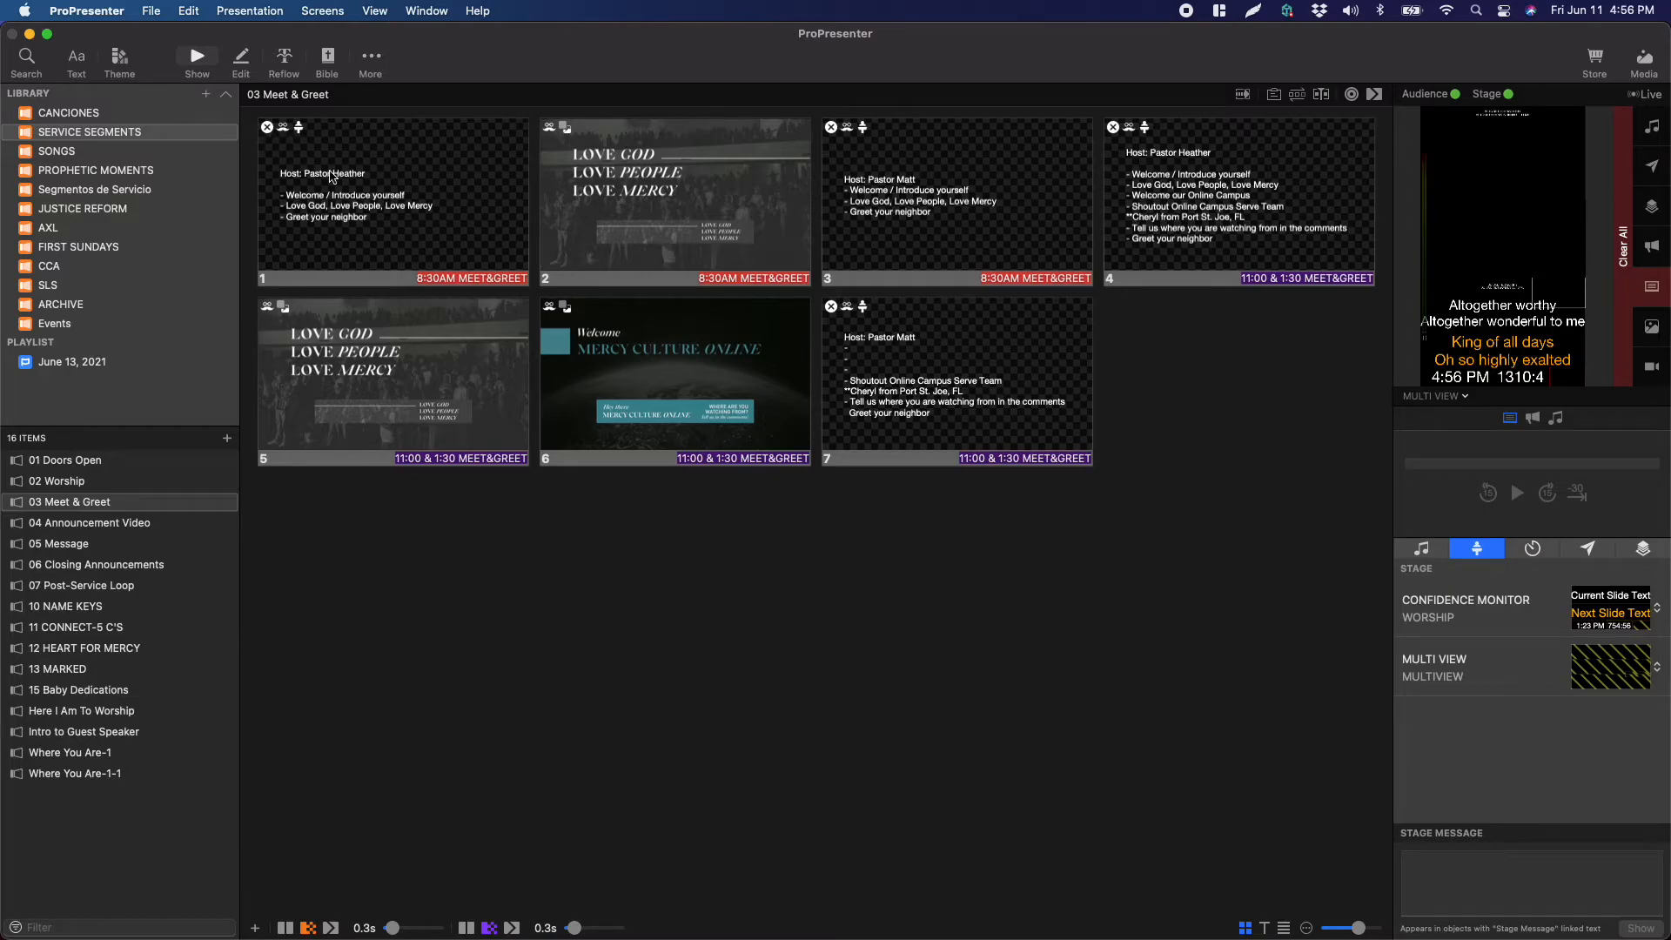
right_click(332, 177)
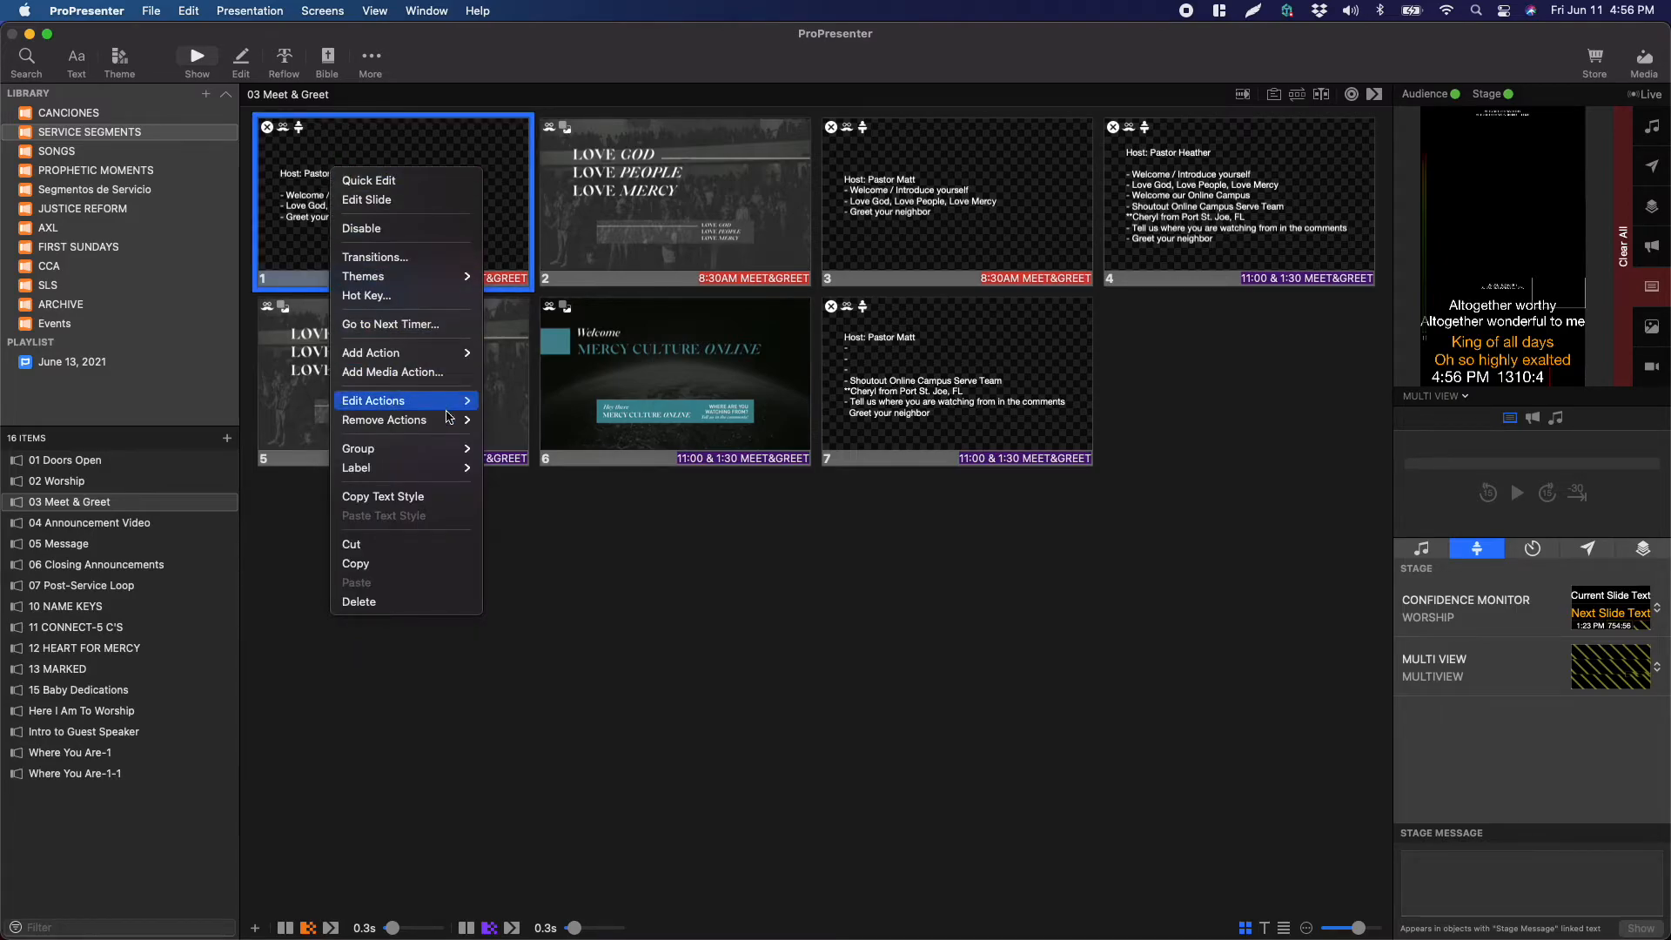
mouse_move(452, 421)
click(555, 492)
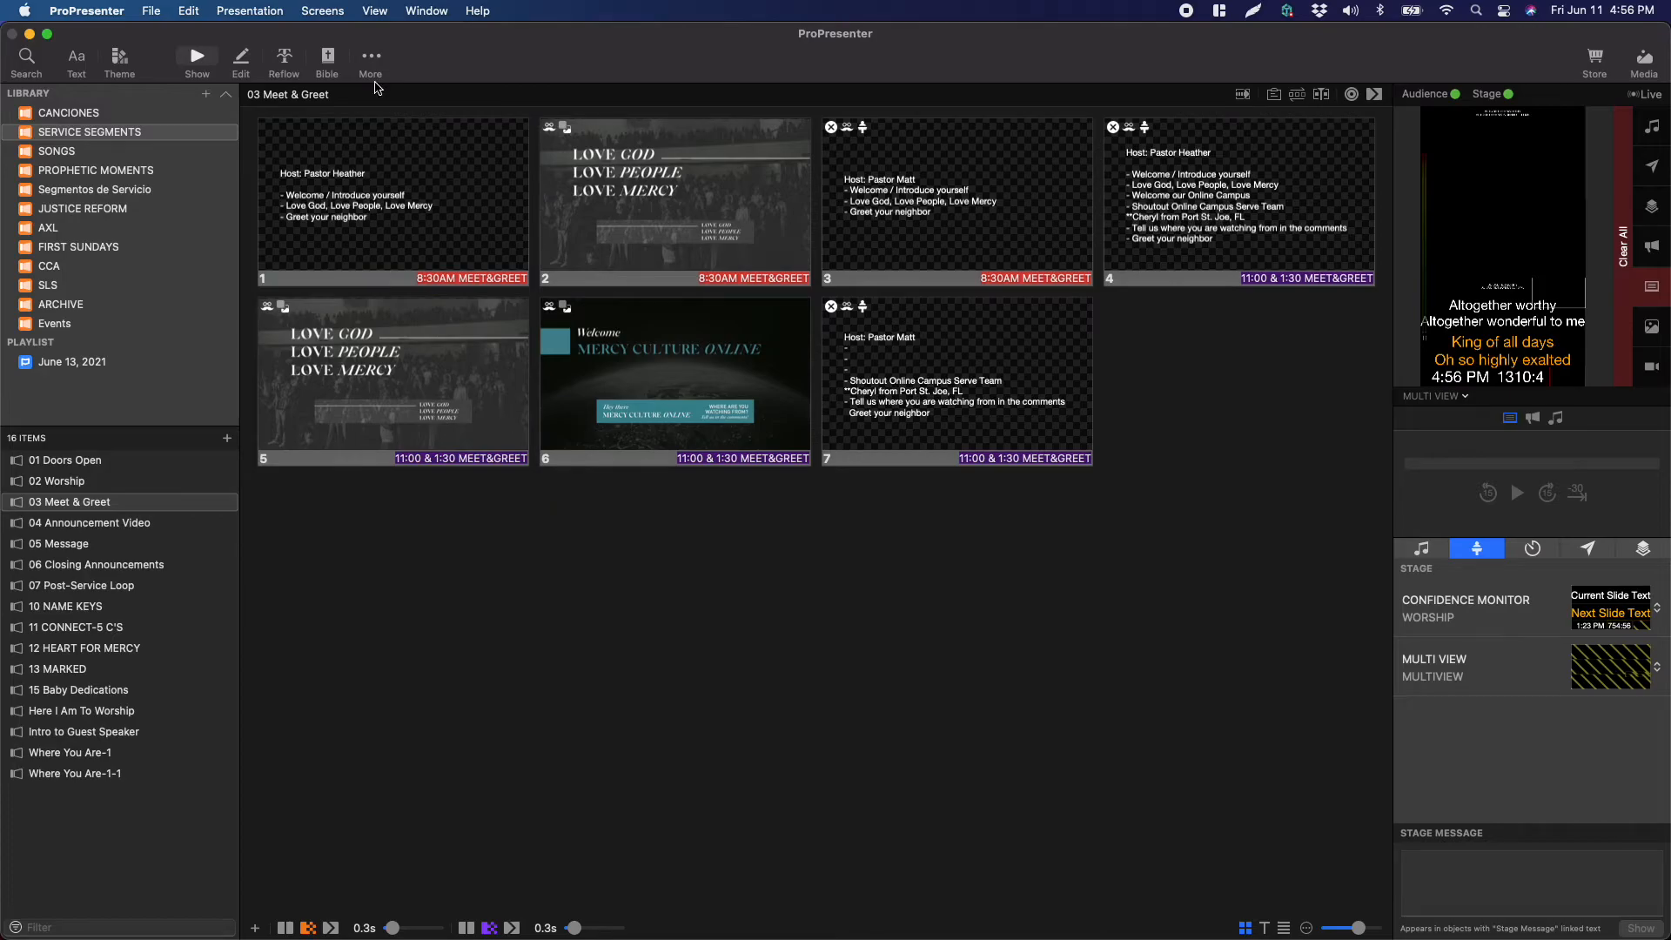
Add a Clear All action to slide 1.
right_click(319, 146)
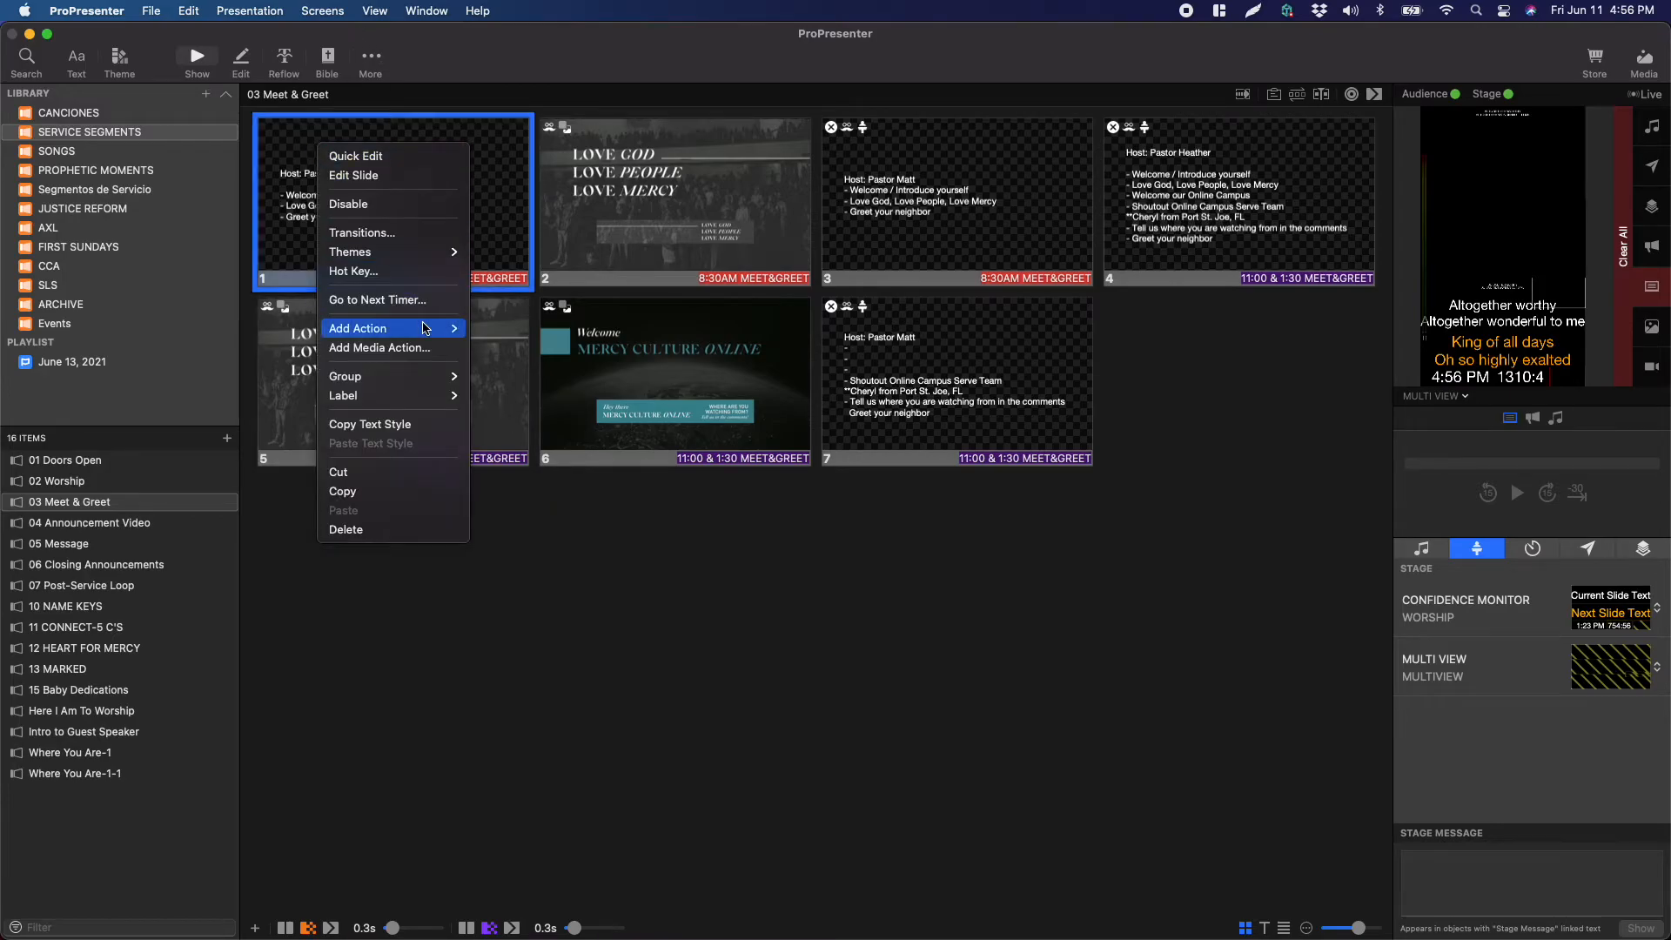
mouse_move(429, 328)
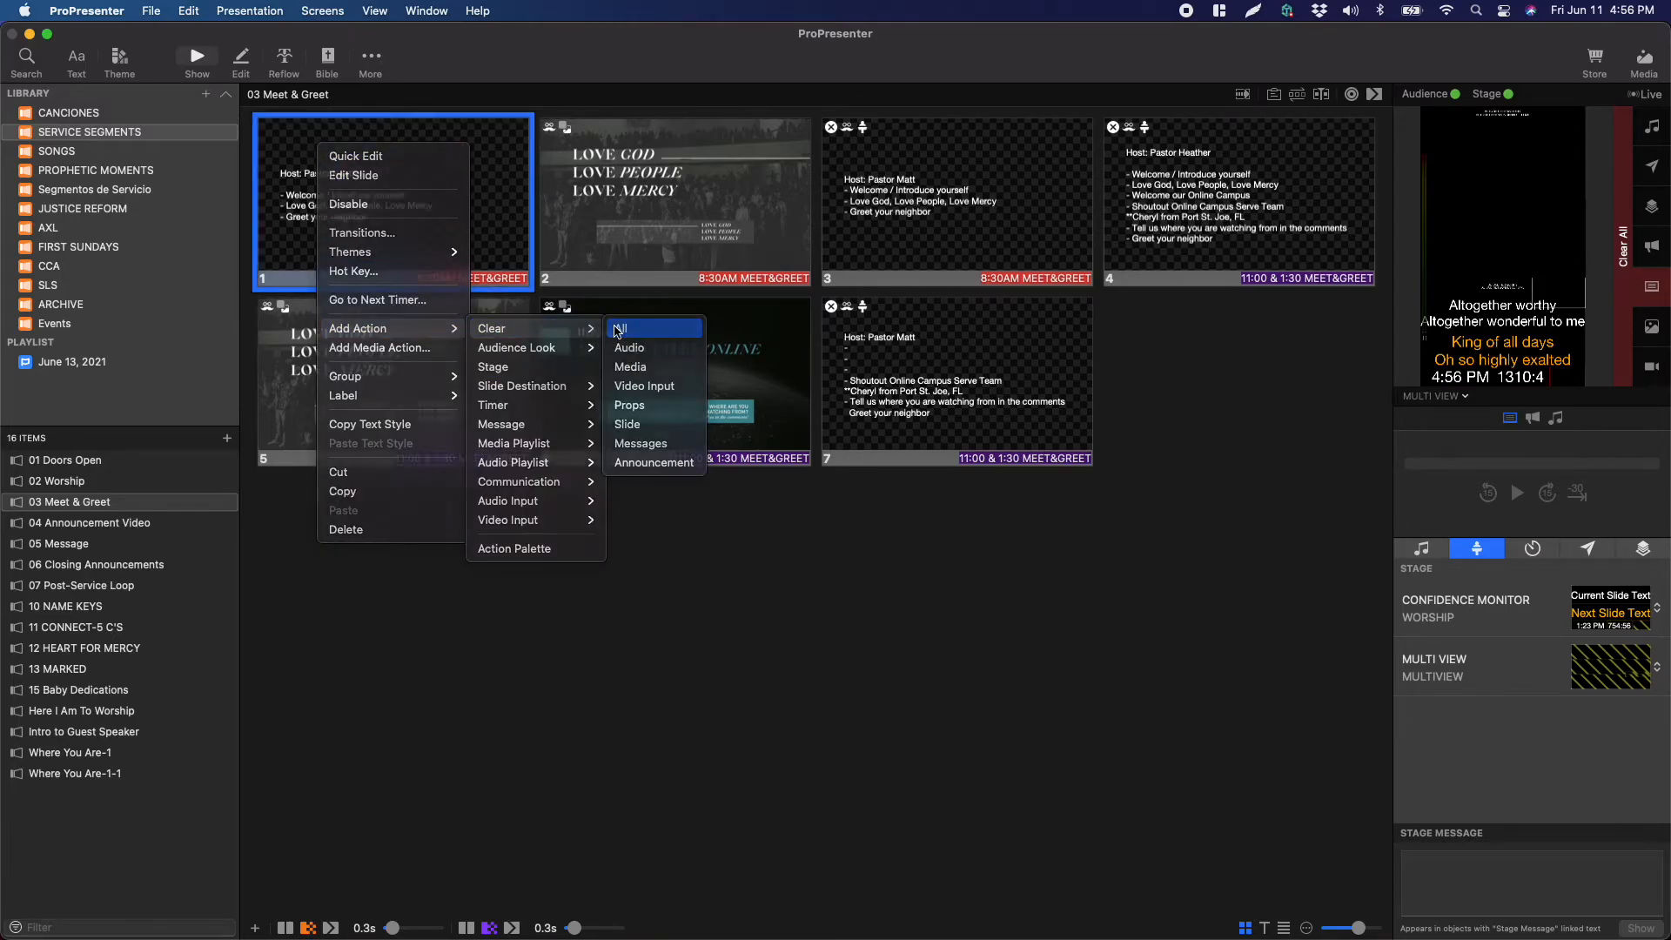
click(616, 328)
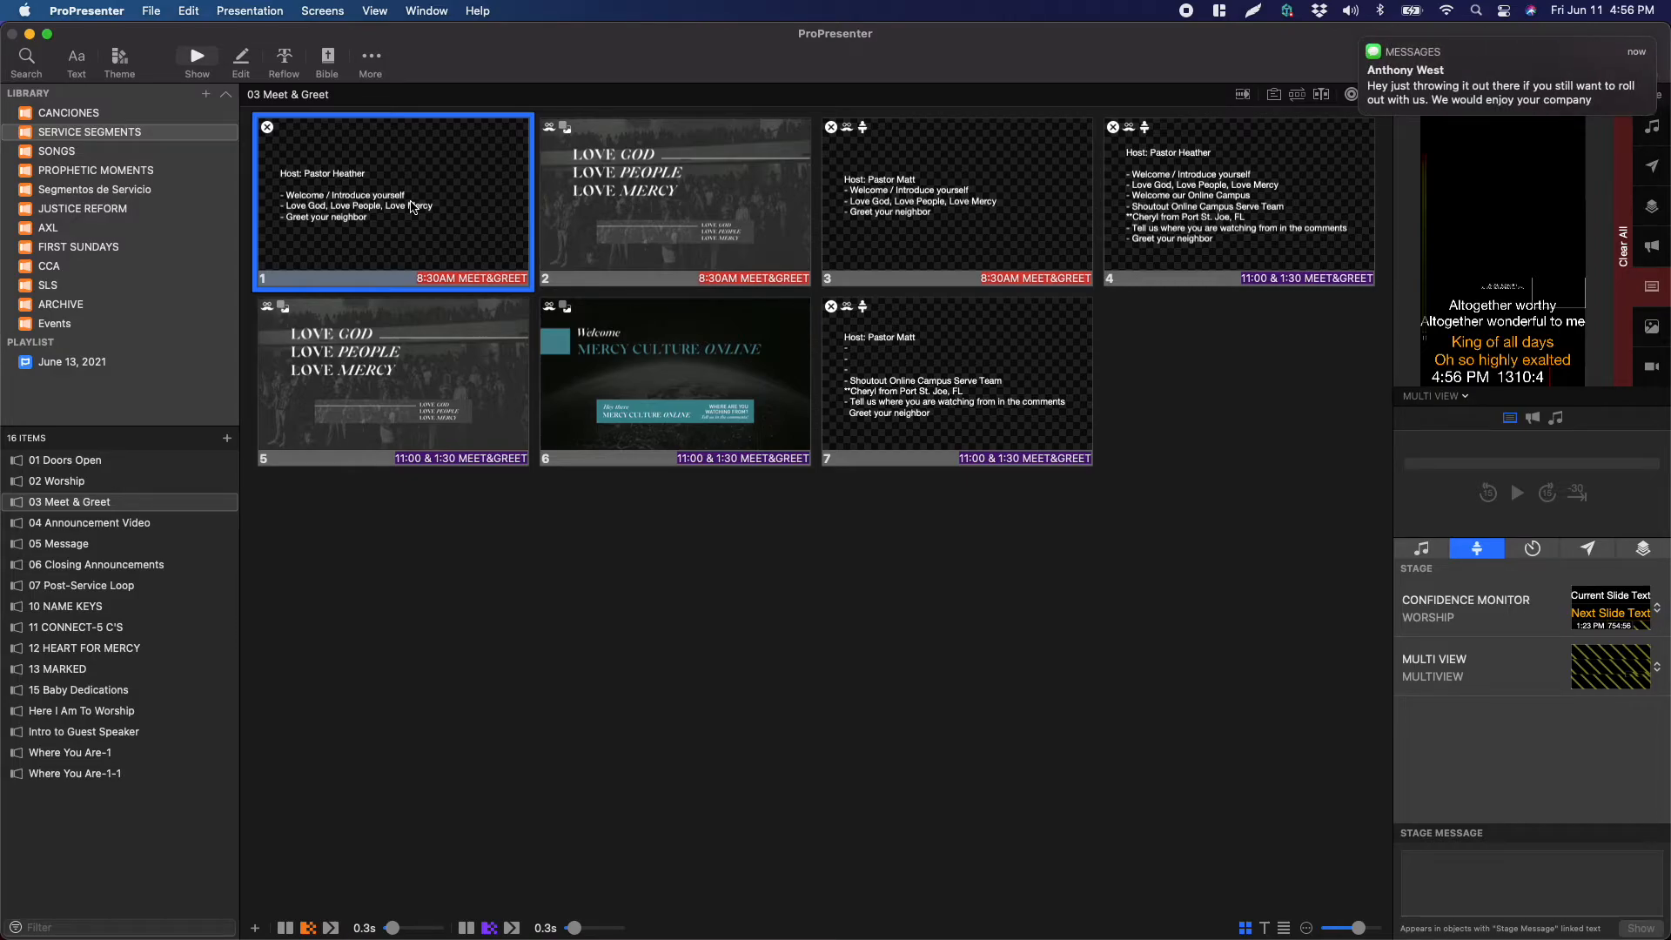
Add an audience look action to slide 1 that uses the 06 CNFD ONLY look.
right_click(412, 207)
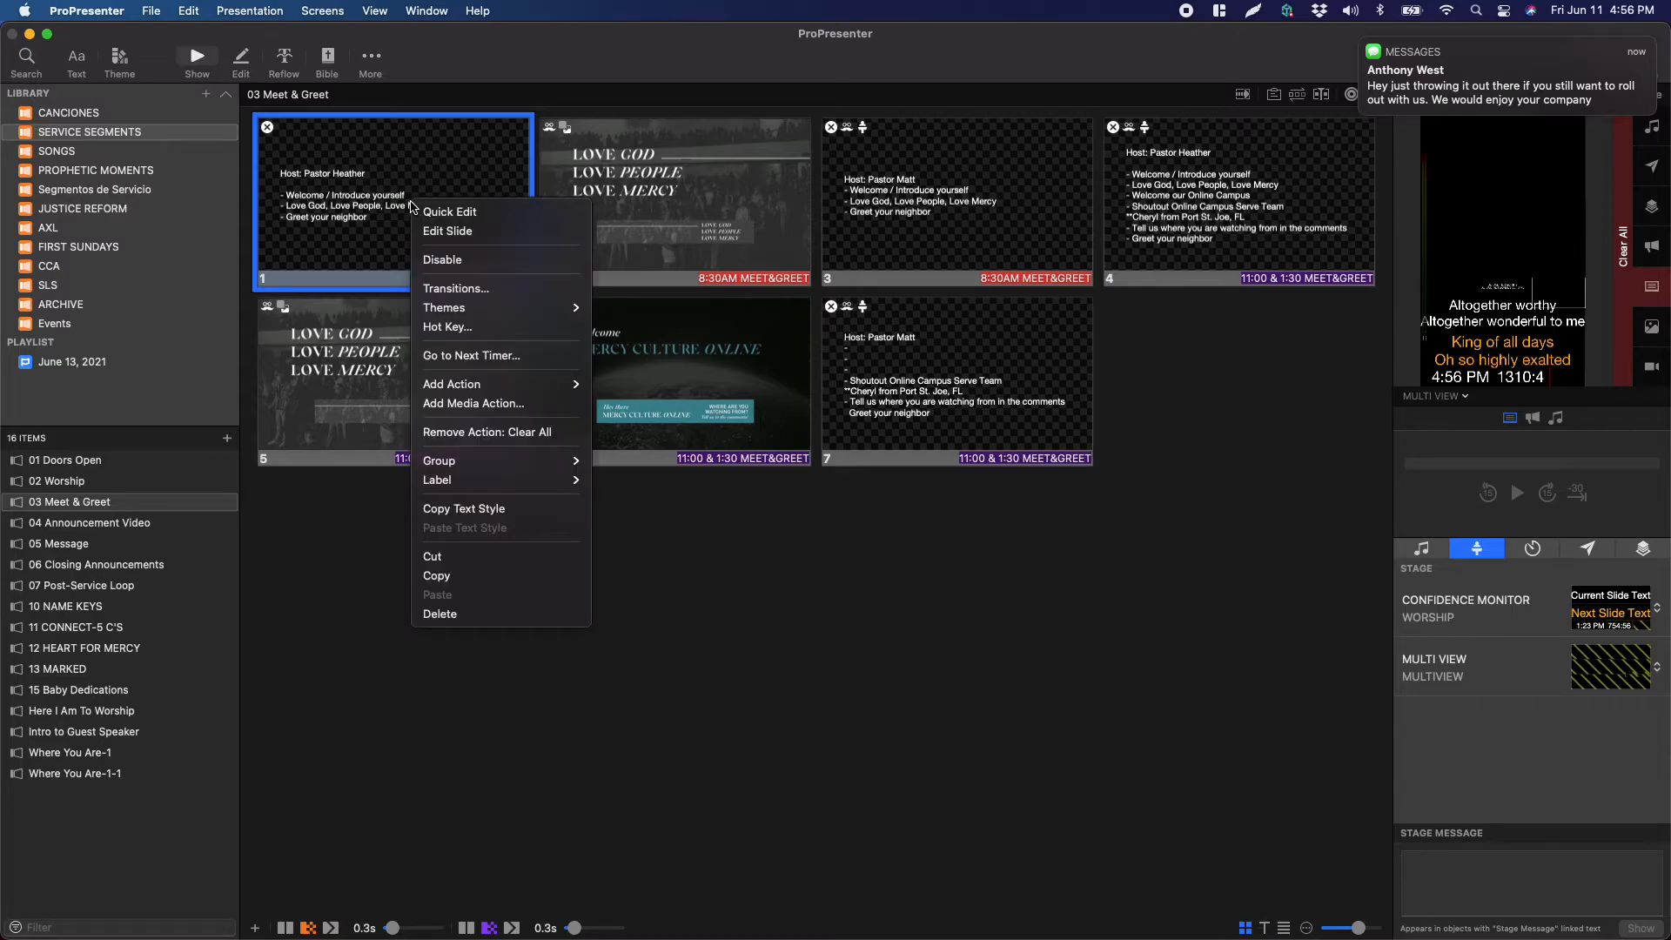
mouse_move(542, 390)
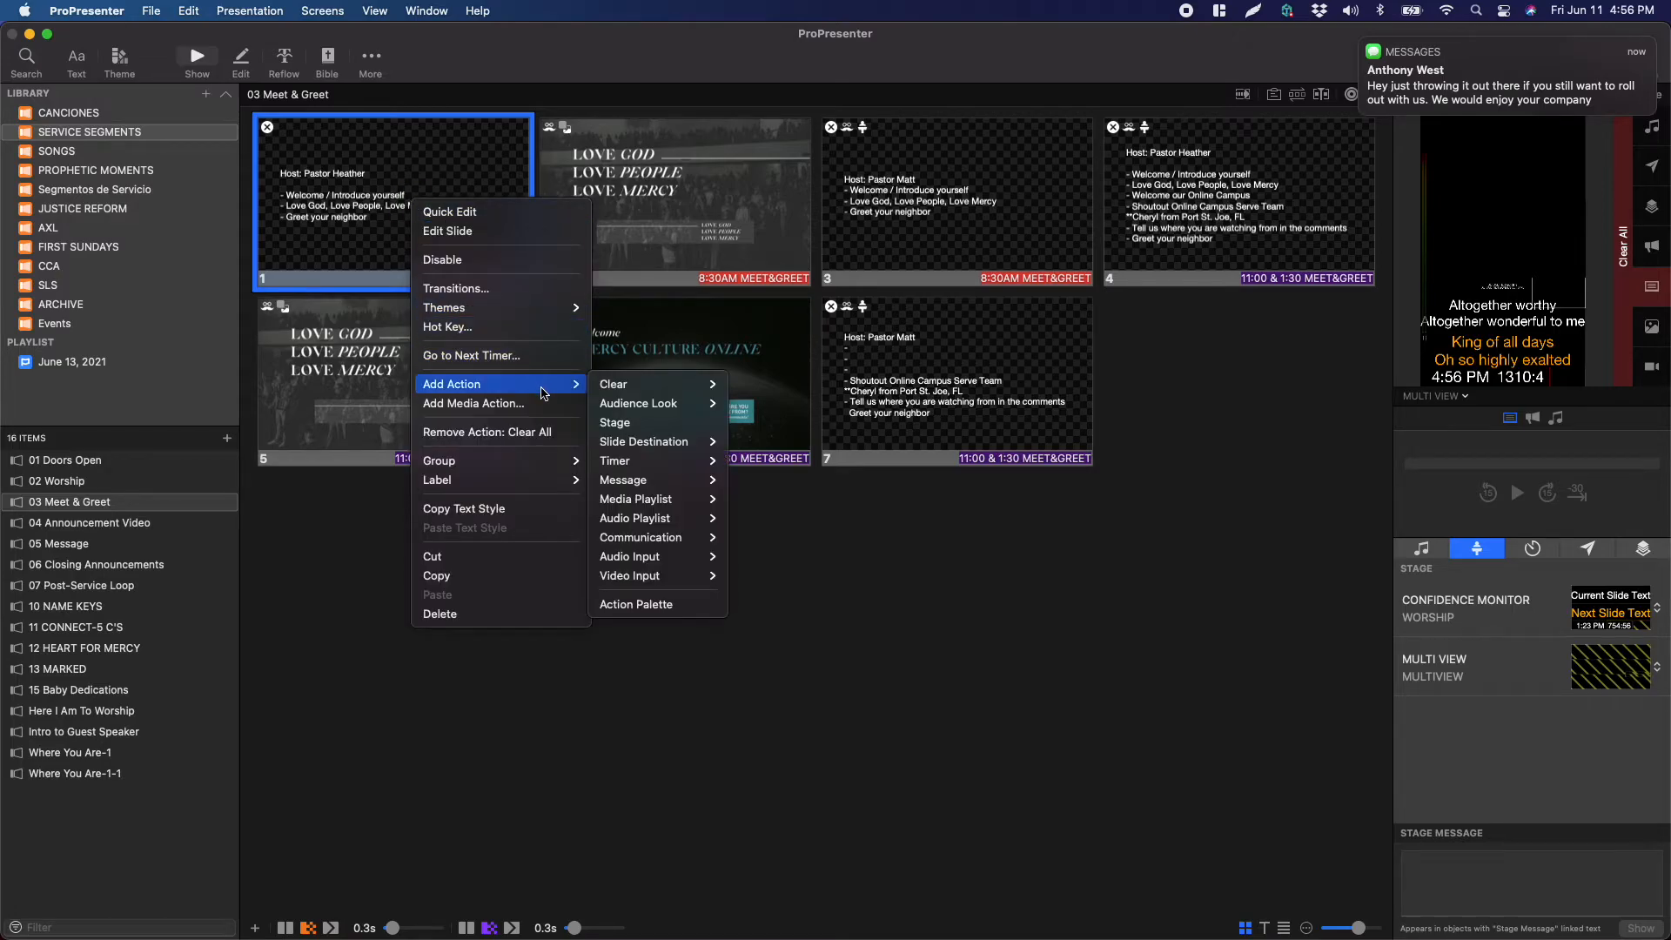
mouse_move(652, 415)
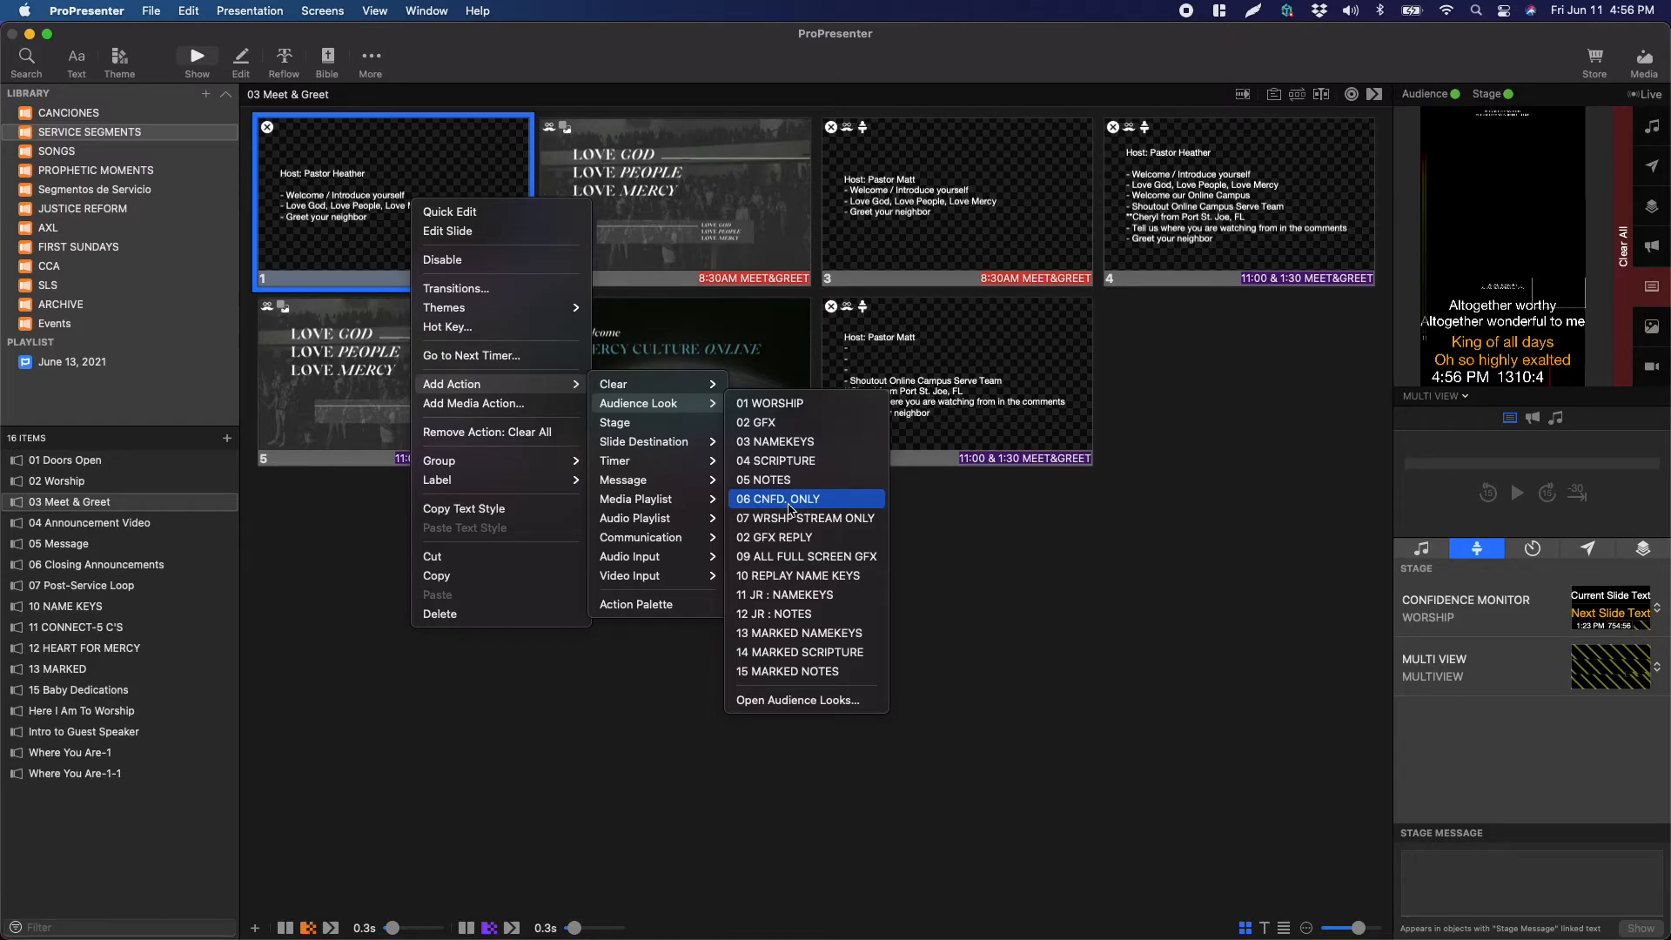
click(789, 504)
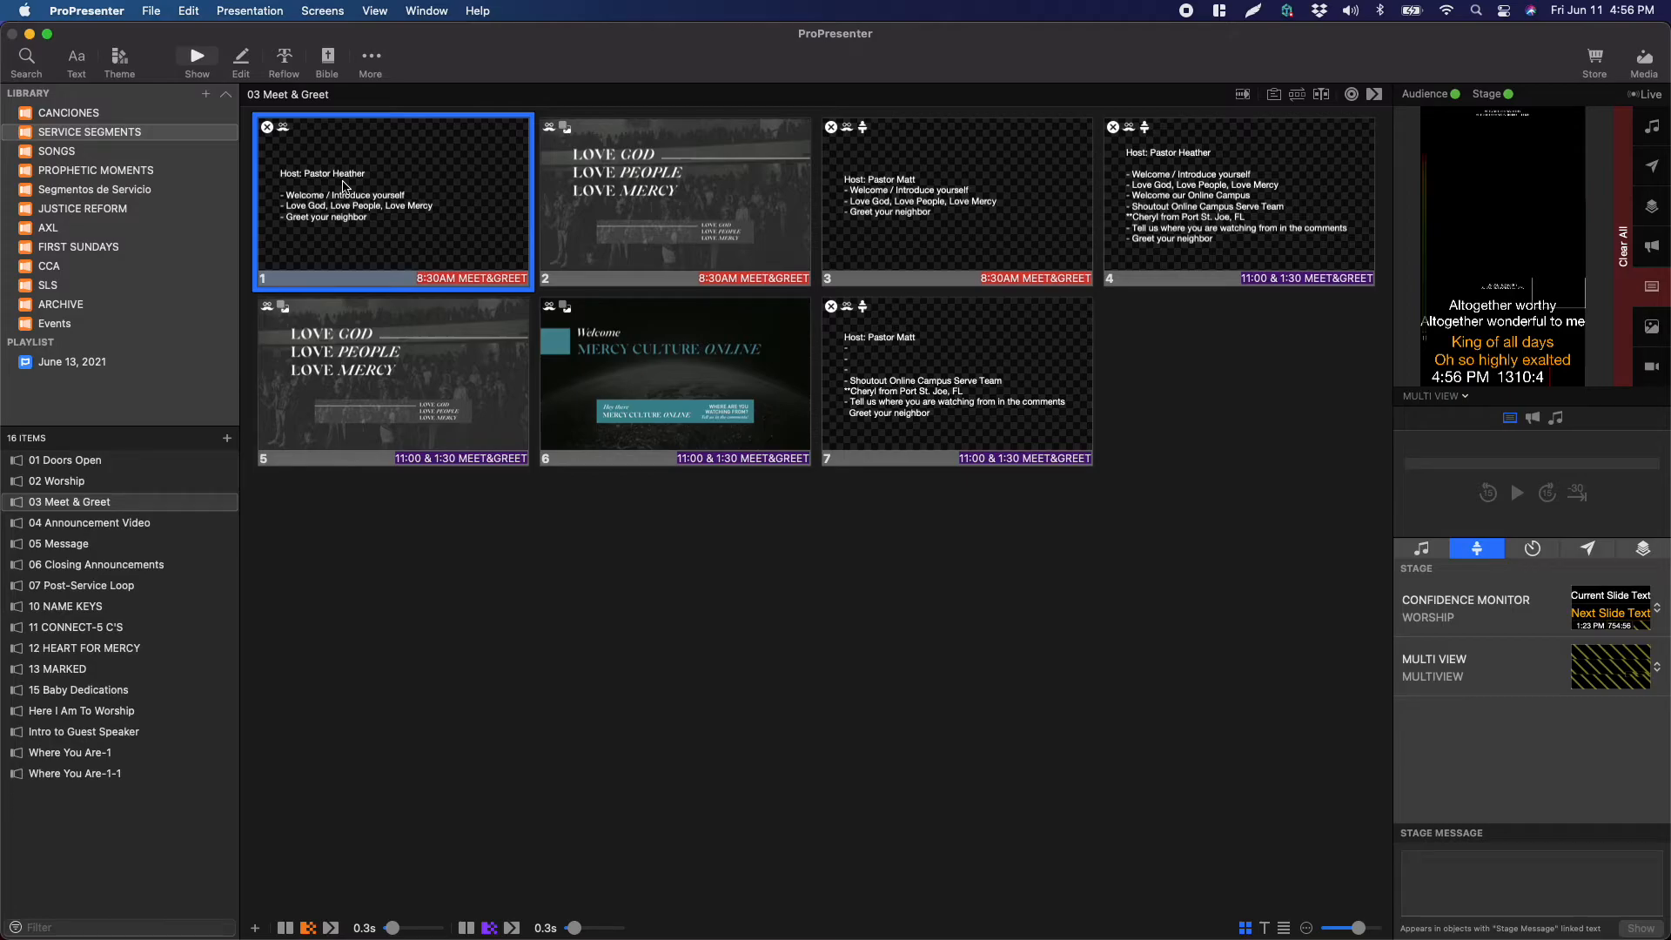
Add a stage action to slide 1 that sets the confidence monitor's layout to SPEAKER L3.
right_click(447, 247)
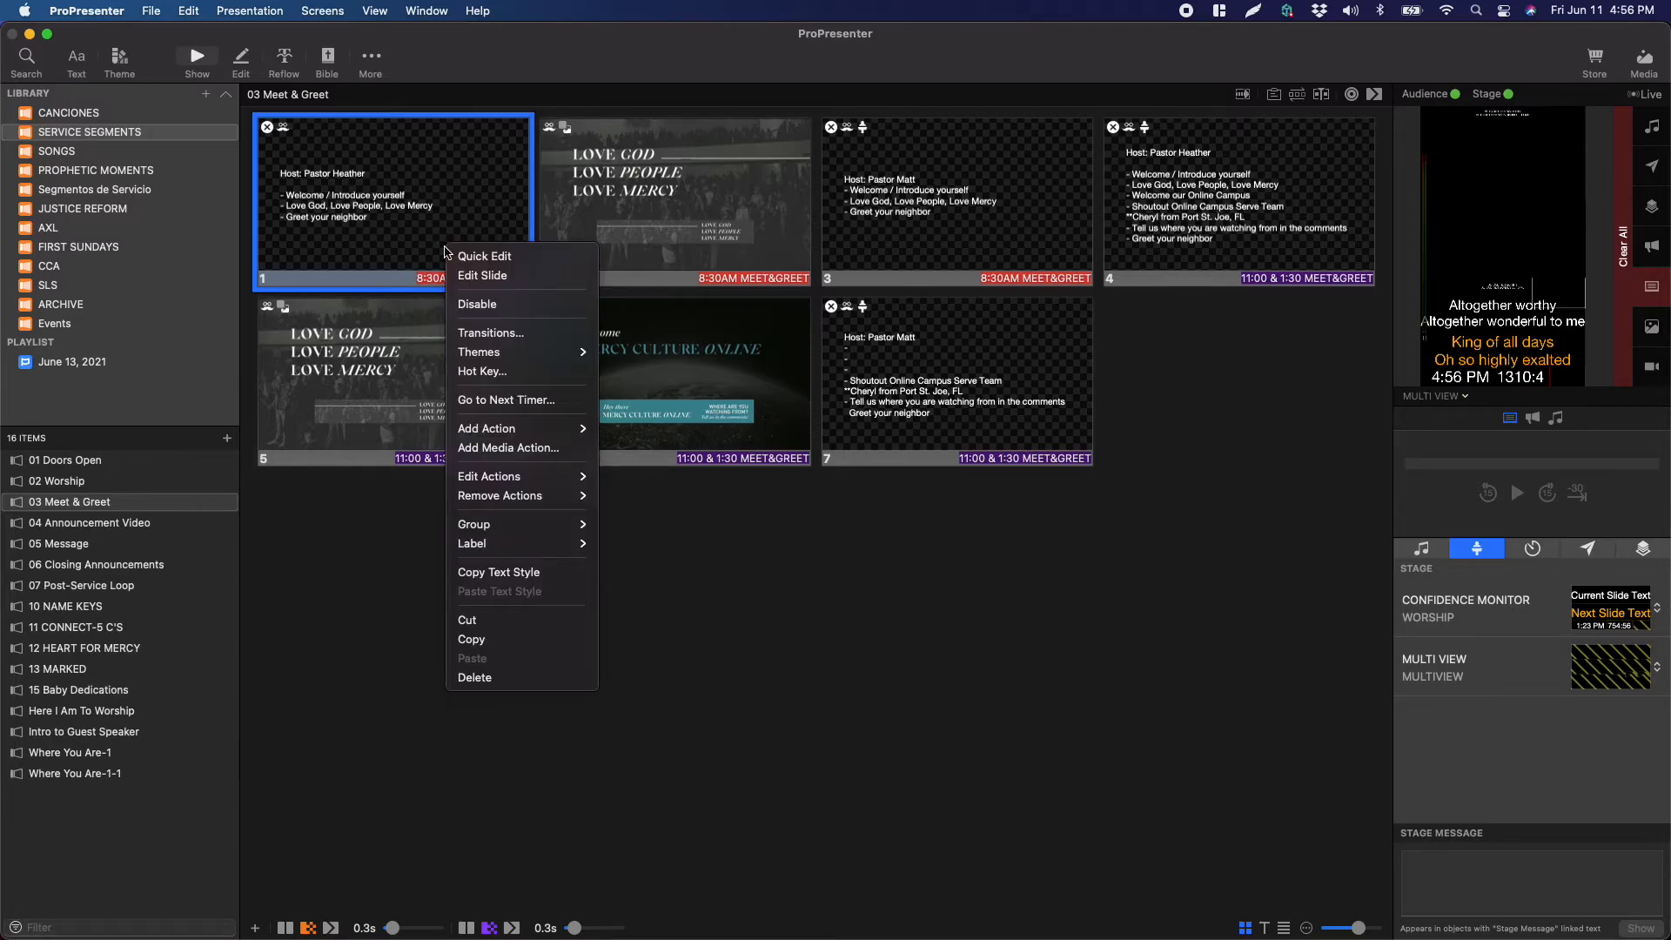
mouse_move(565, 428)
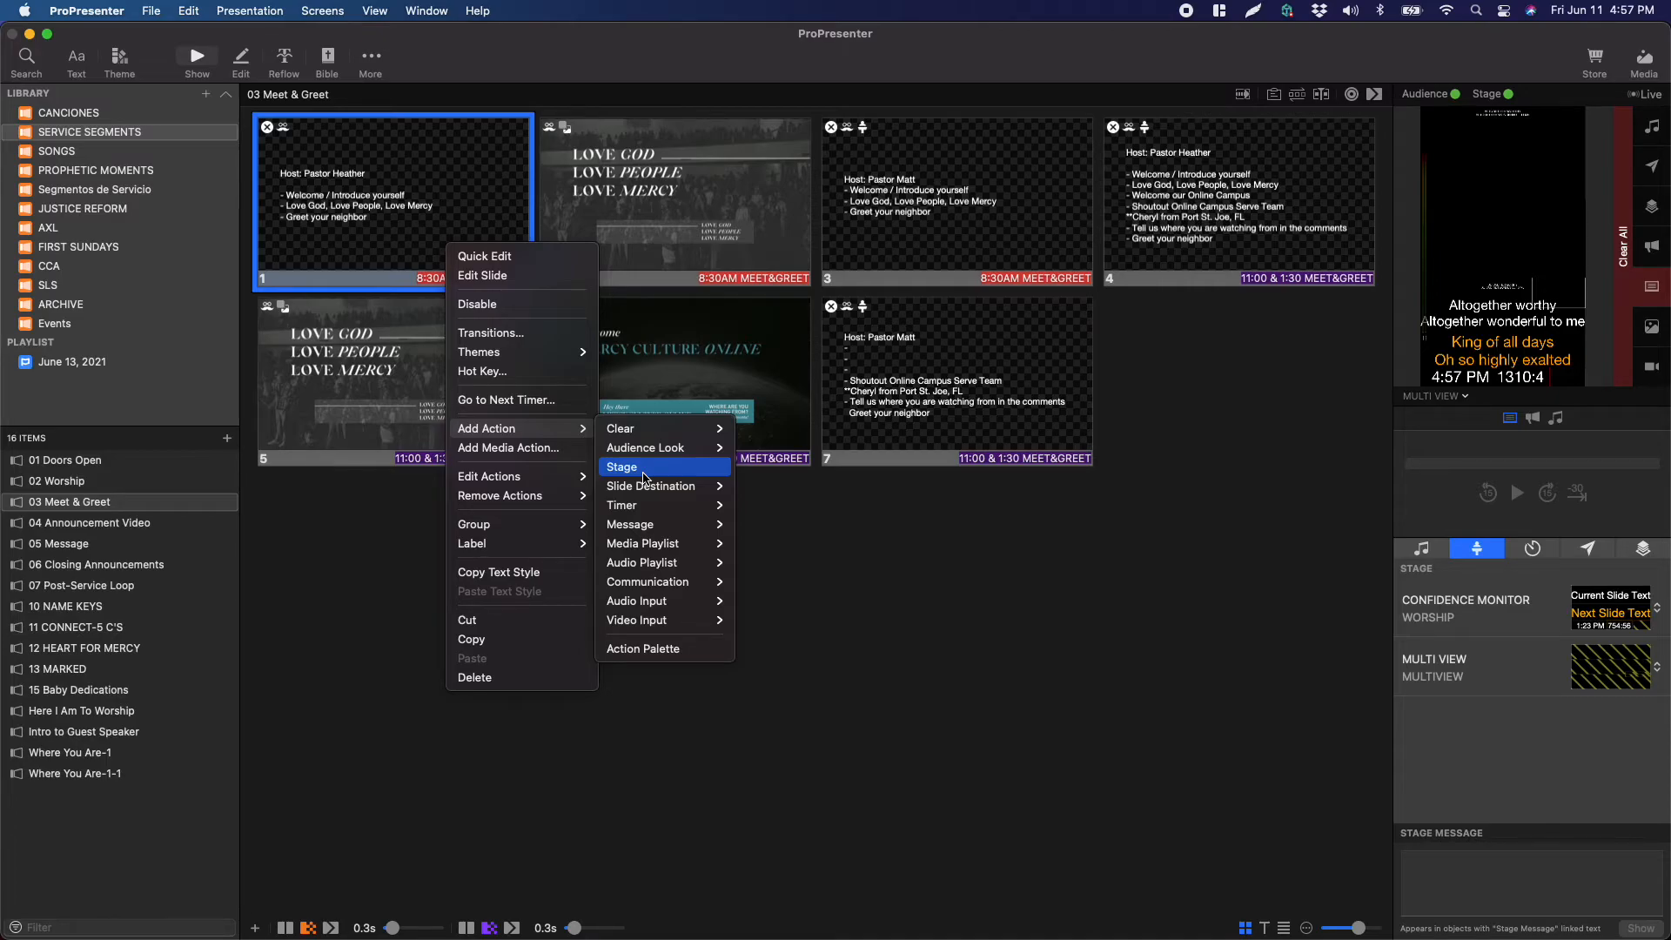
click(645, 478)
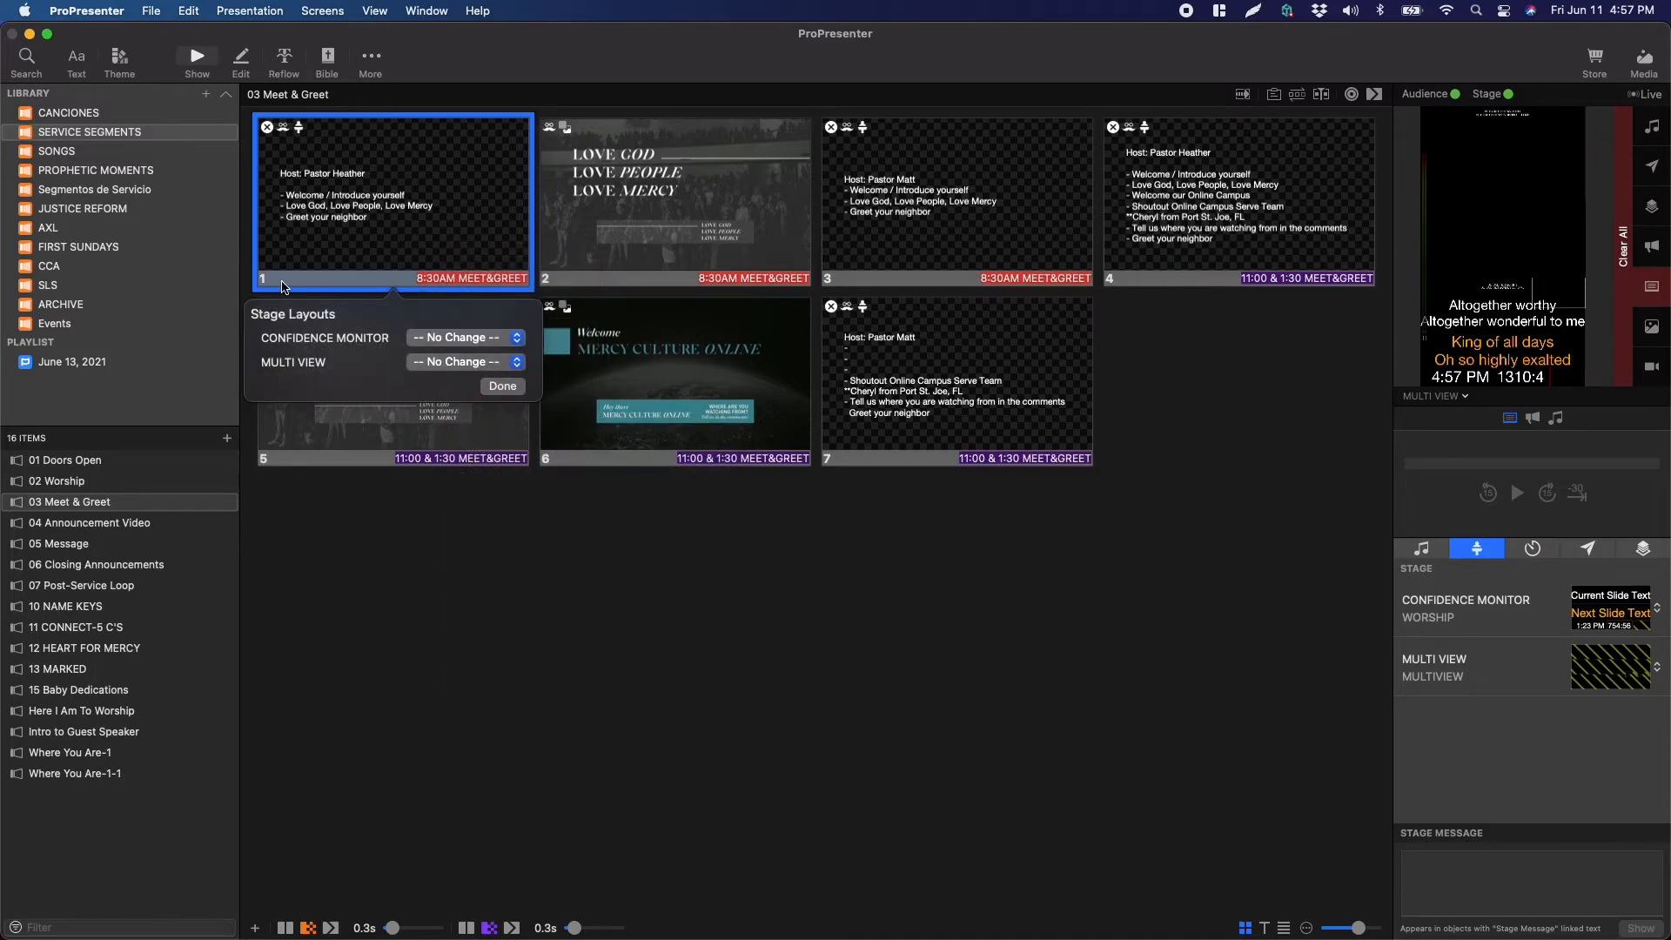
click(451, 341)
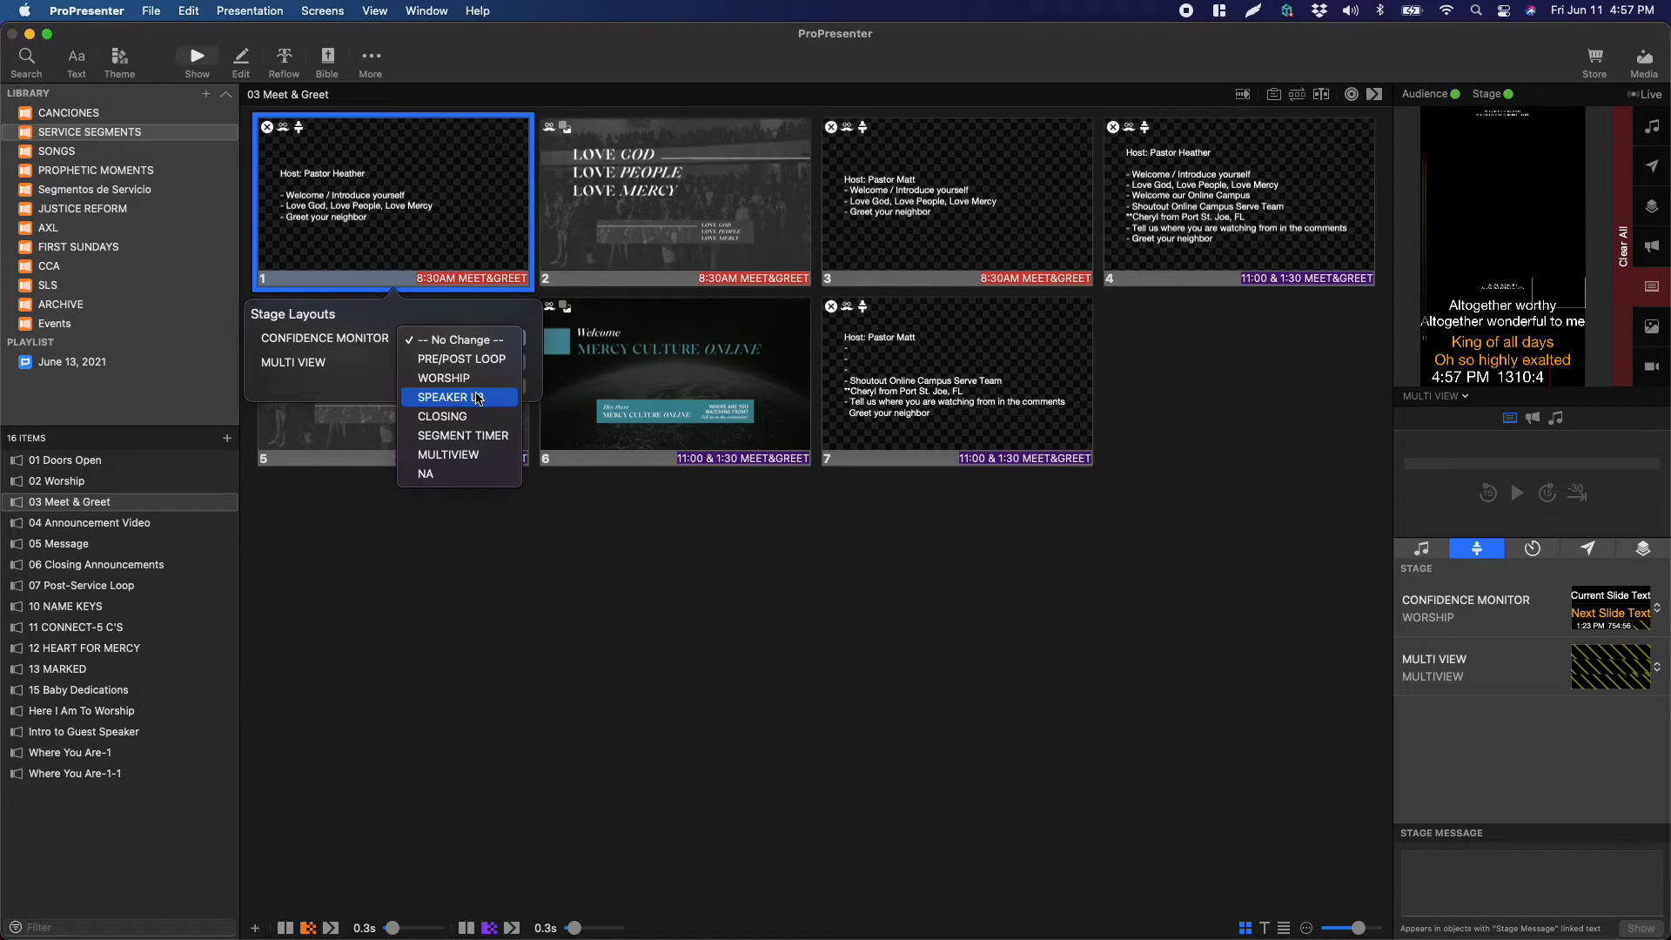
click(478, 398)
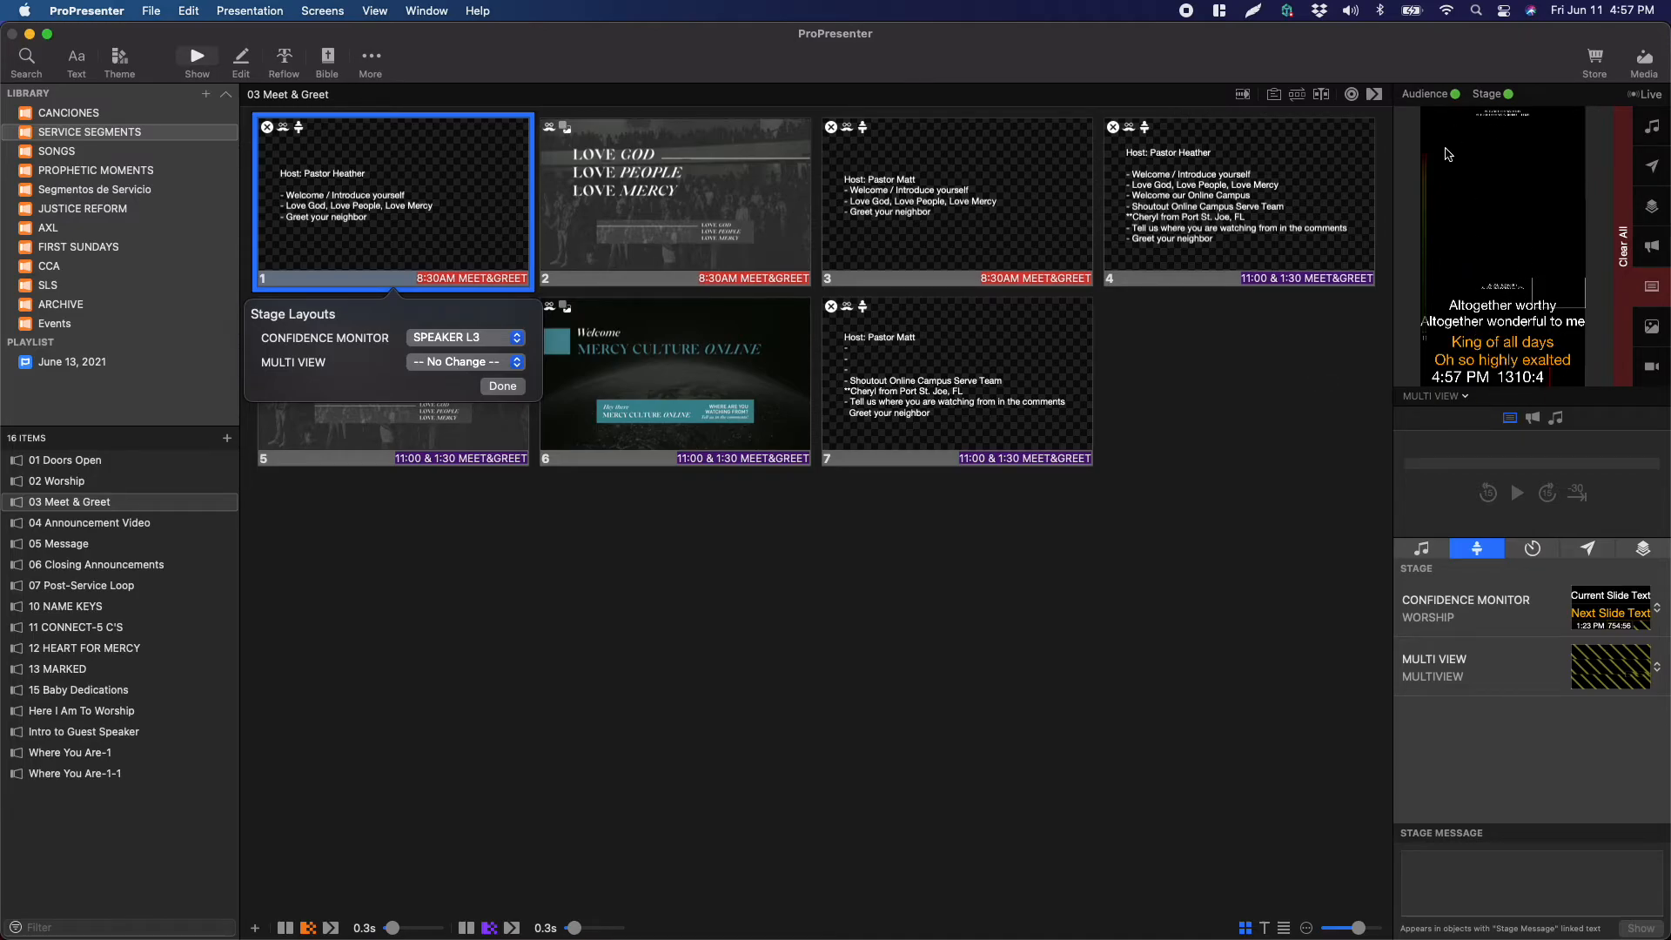
click(500, 386)
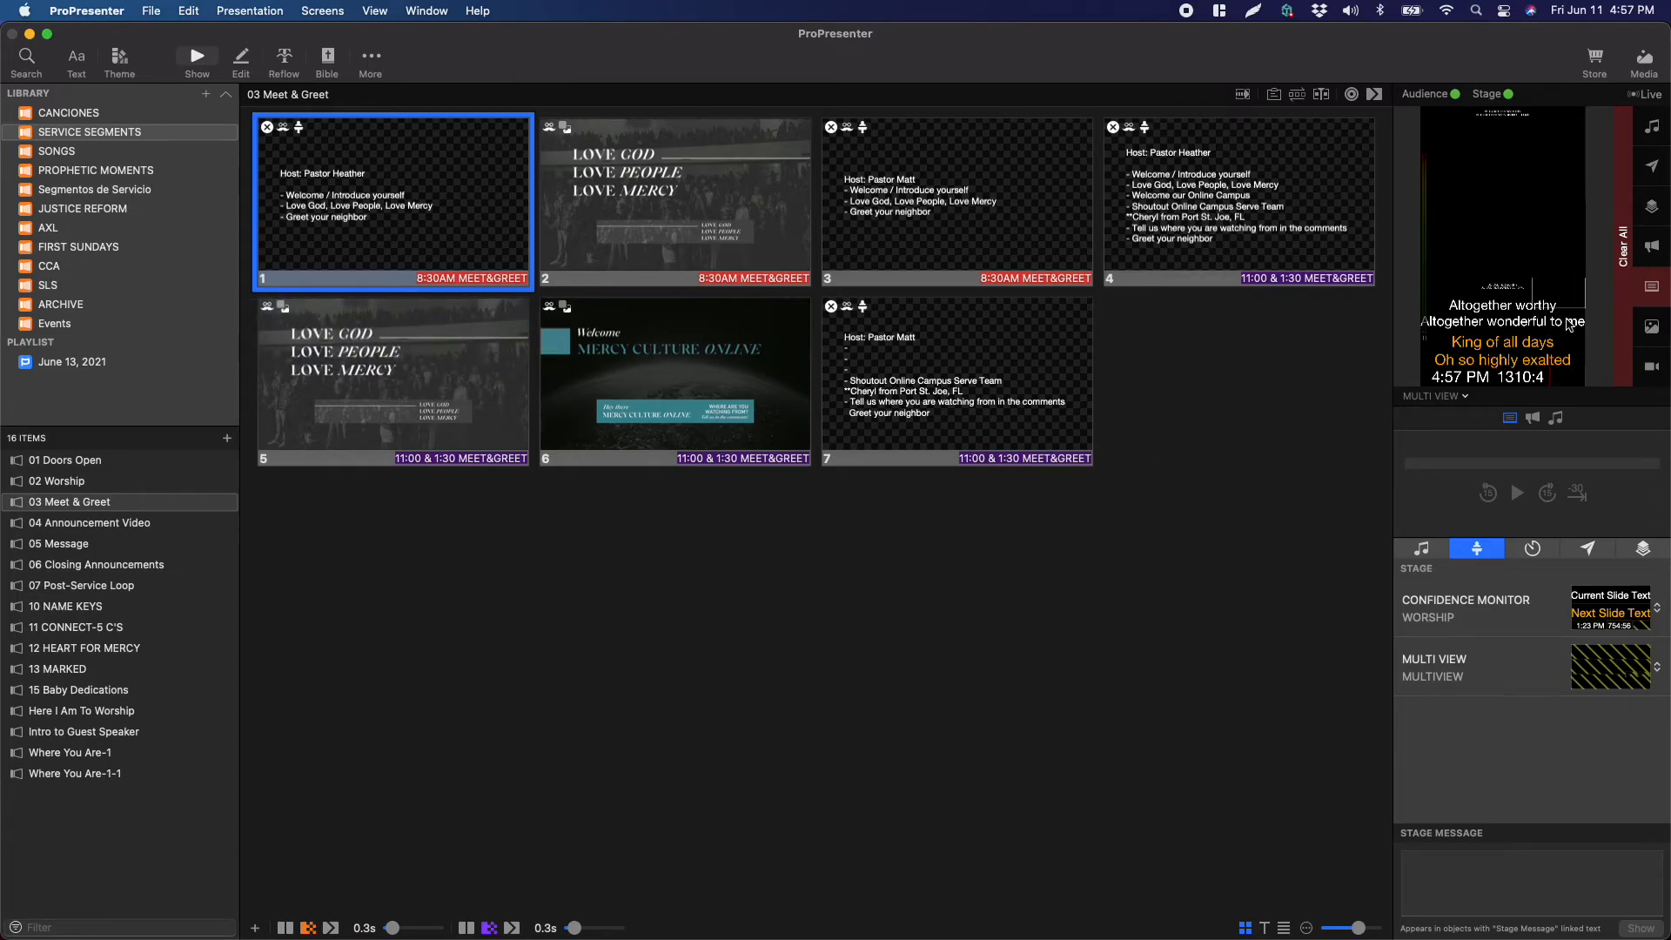
Trigger slide 1 and the 8:30AM "Love God, Love People, Love Mercy" slide 2 to check the live output.
click(451, 199)
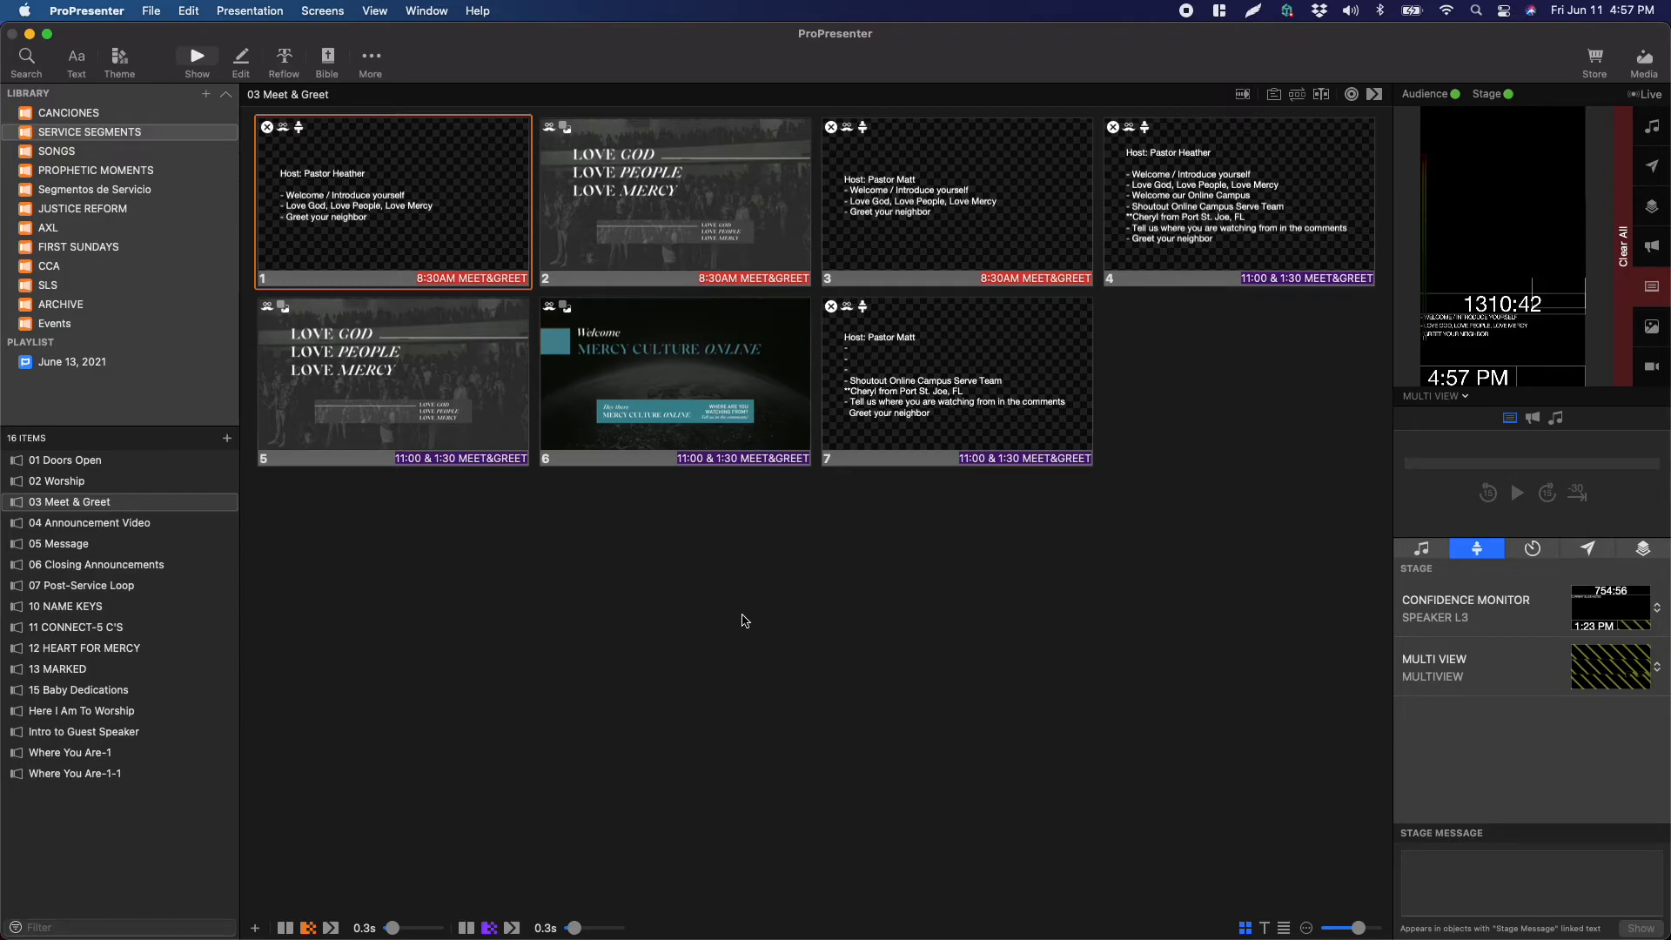
click(665, 190)
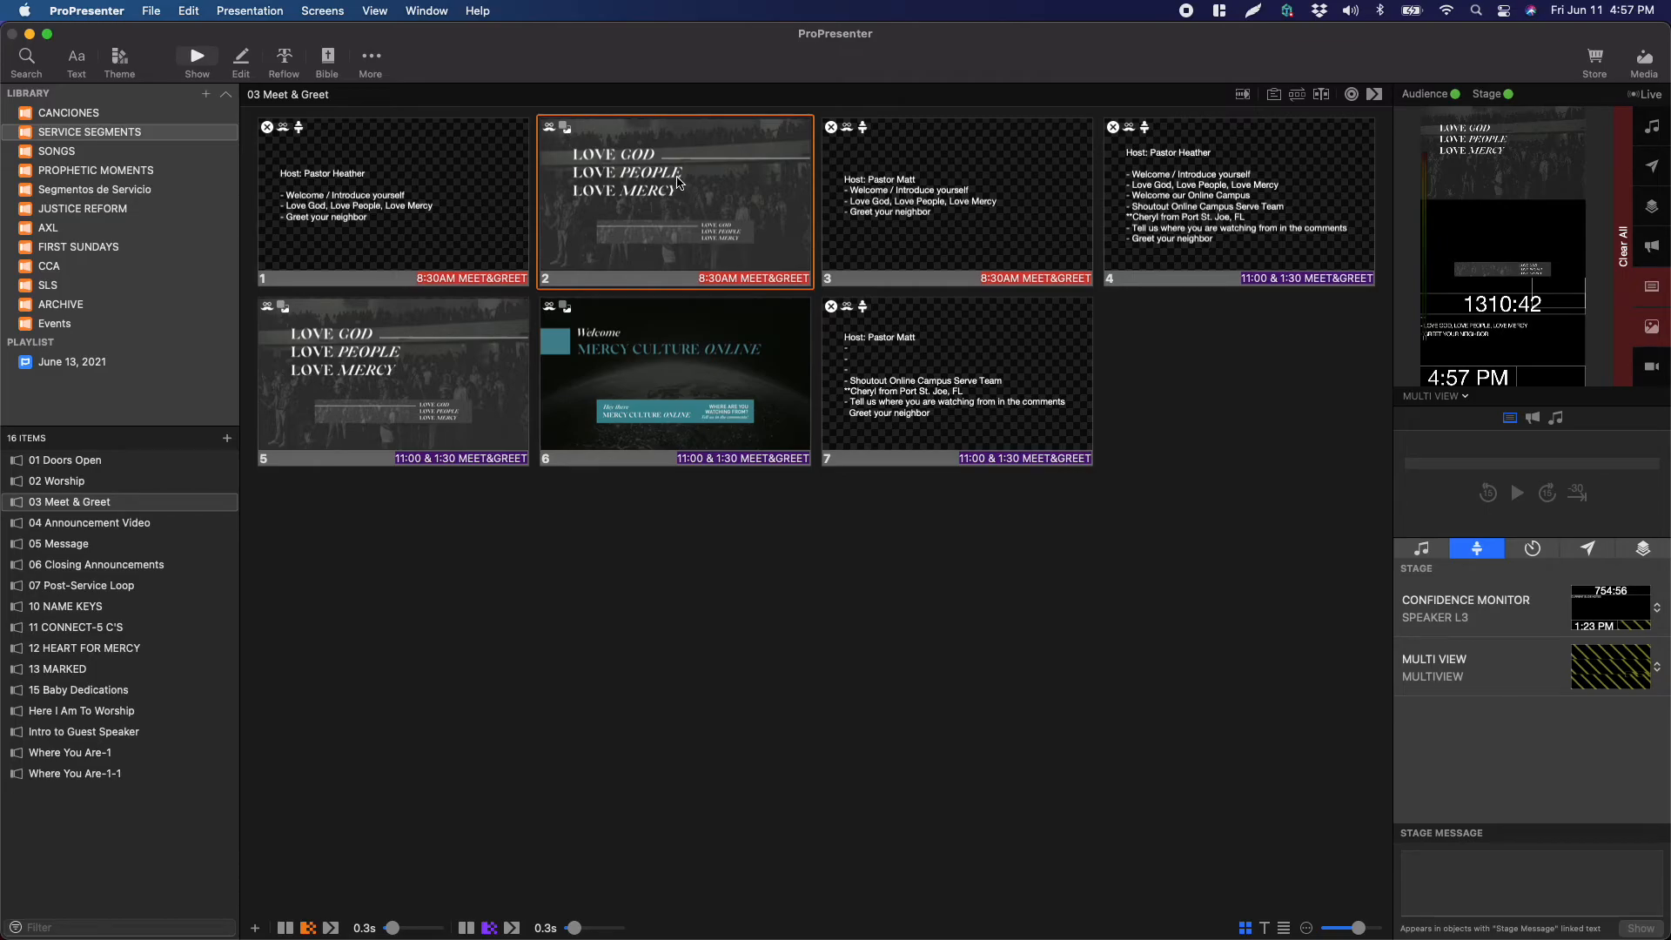
right_click(678, 182)
mouse_move(922, 473)
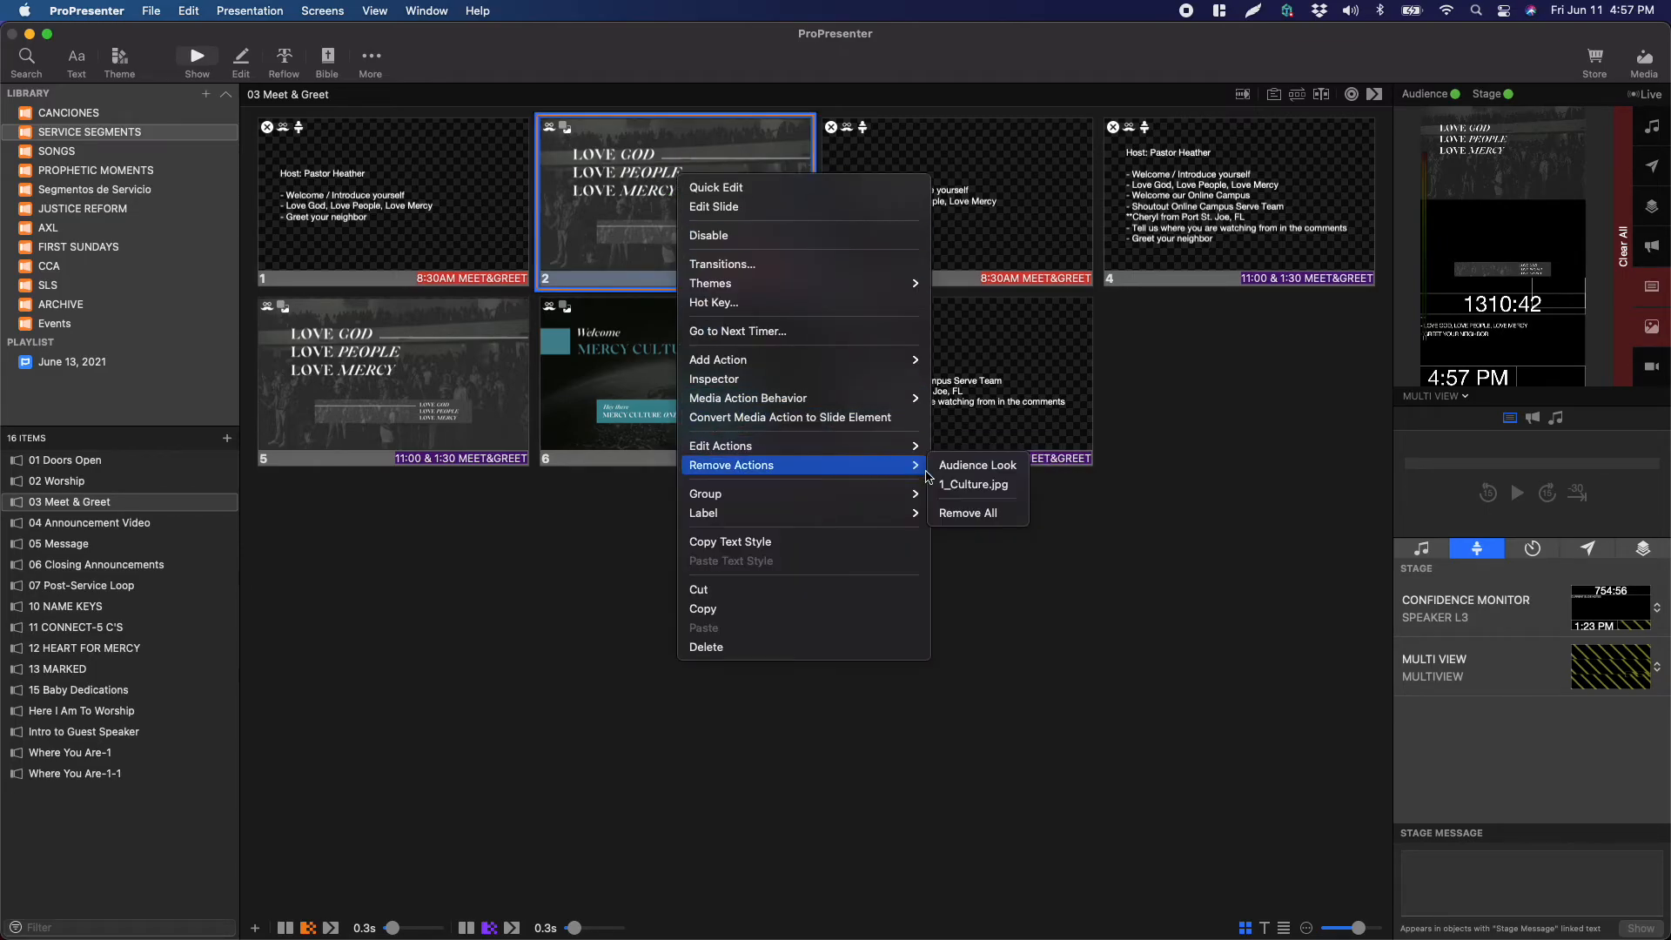
click(968, 512)
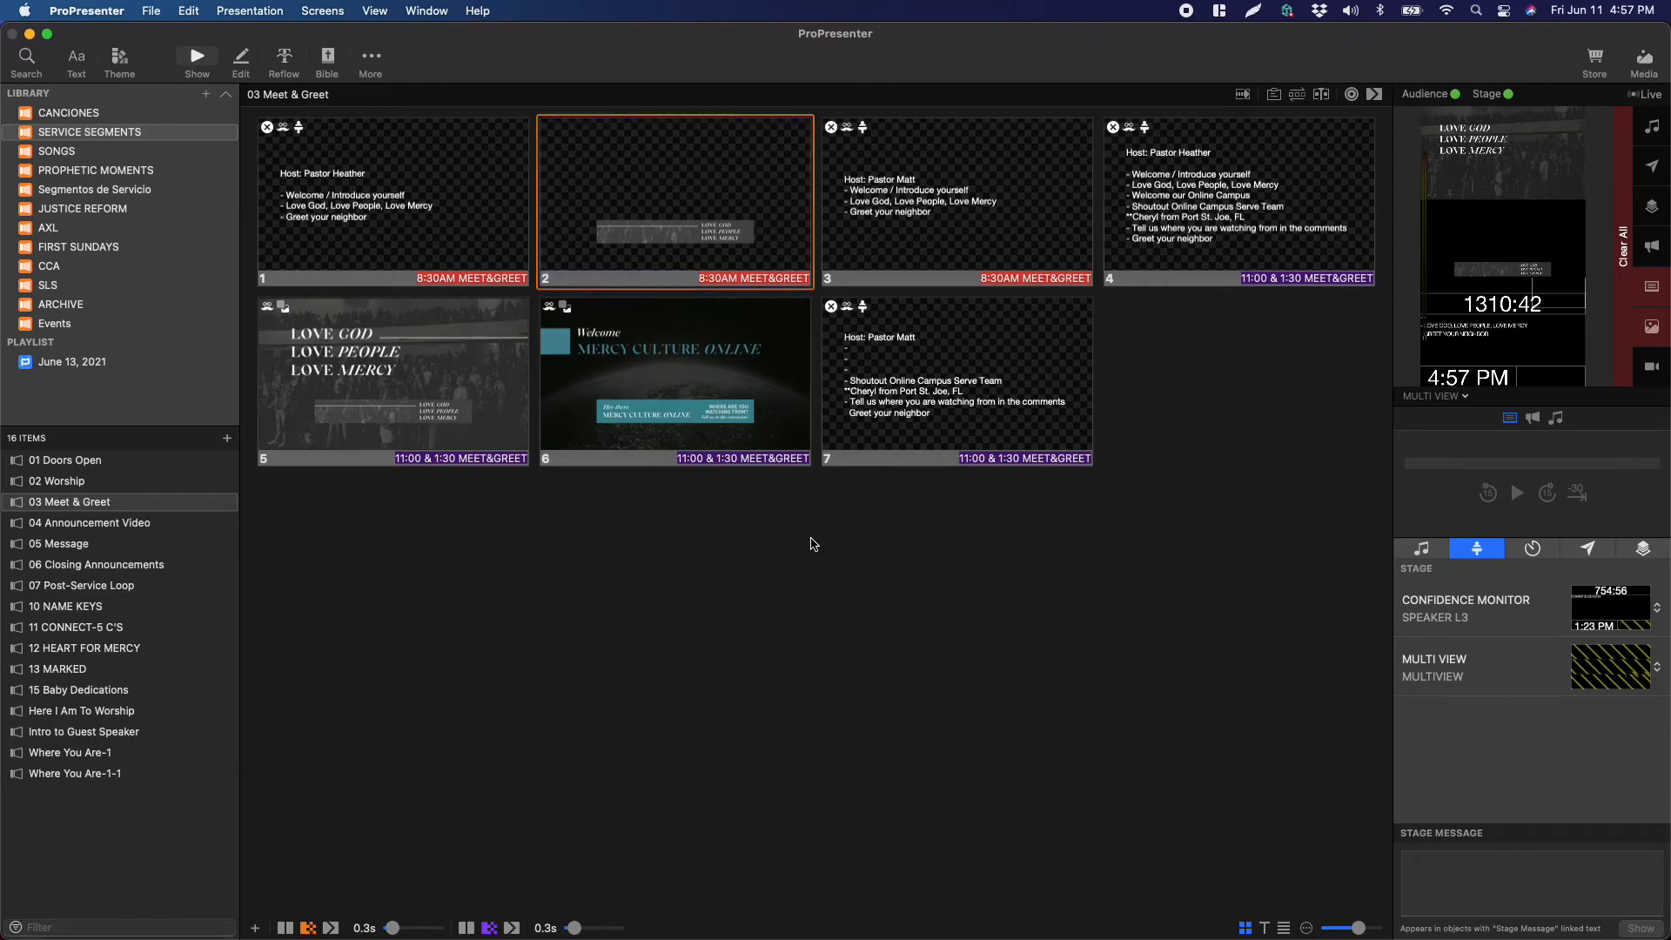
key(super+z)
Remove only the audience look action from slide 2, keeping its 1_Culture.jpg media action.
right_click(703, 188)
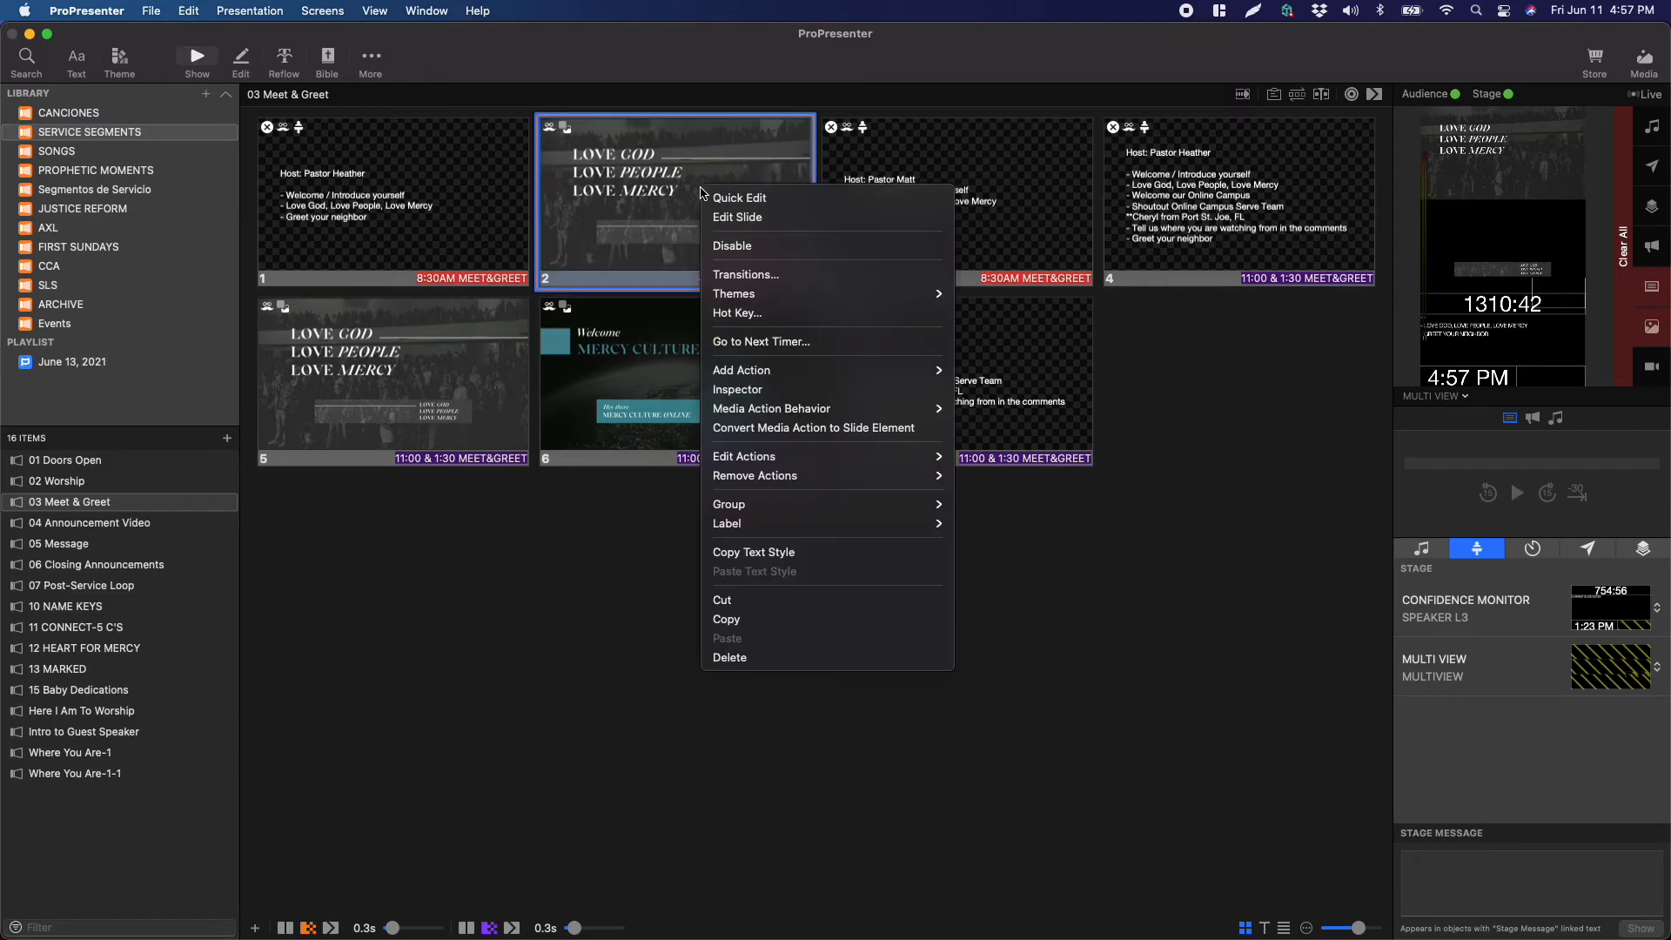
mouse_move(905, 475)
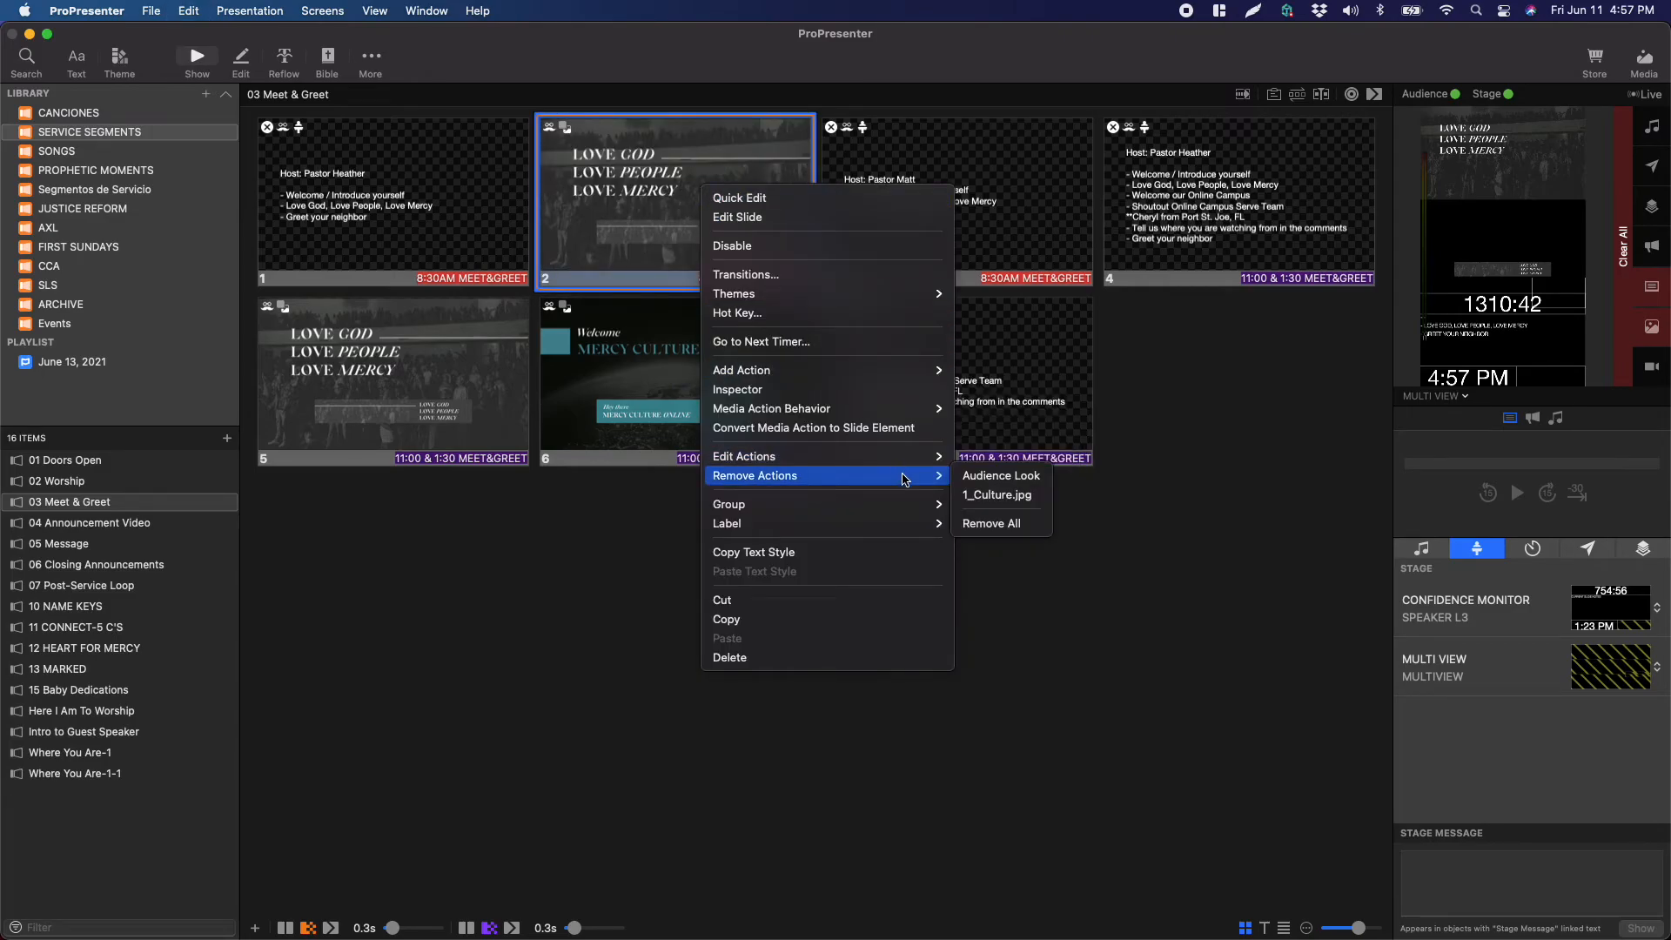
click(1001, 475)
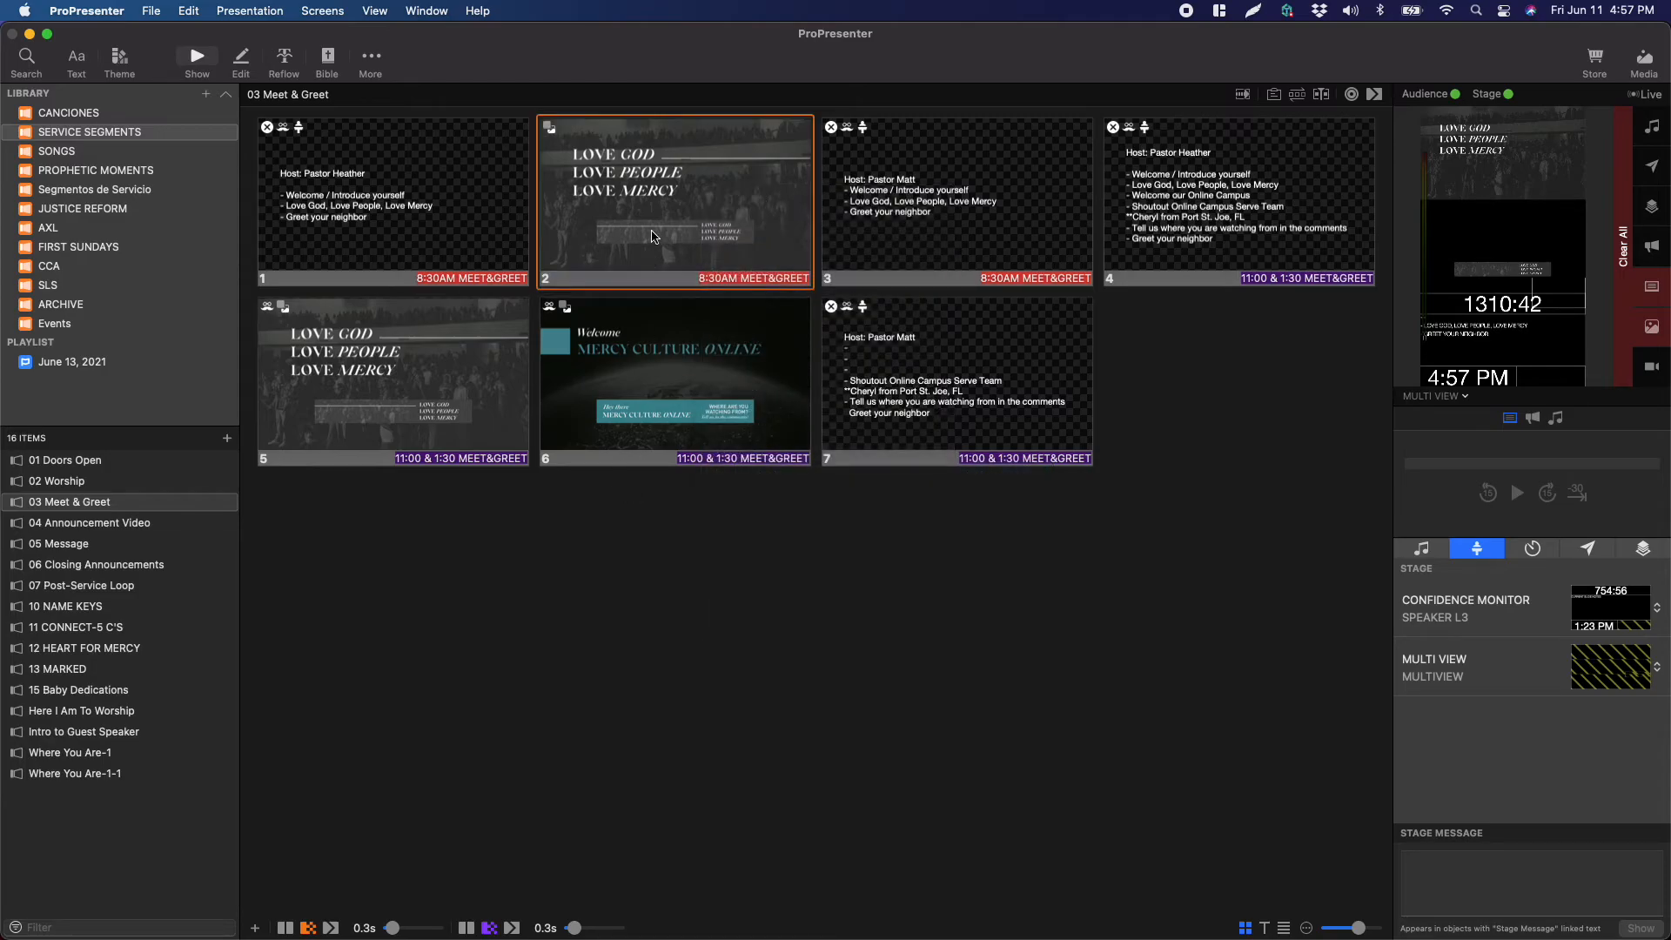
Add an audience look action to slide 2 that uses the 02 GFX look.
right_click(702, 159)
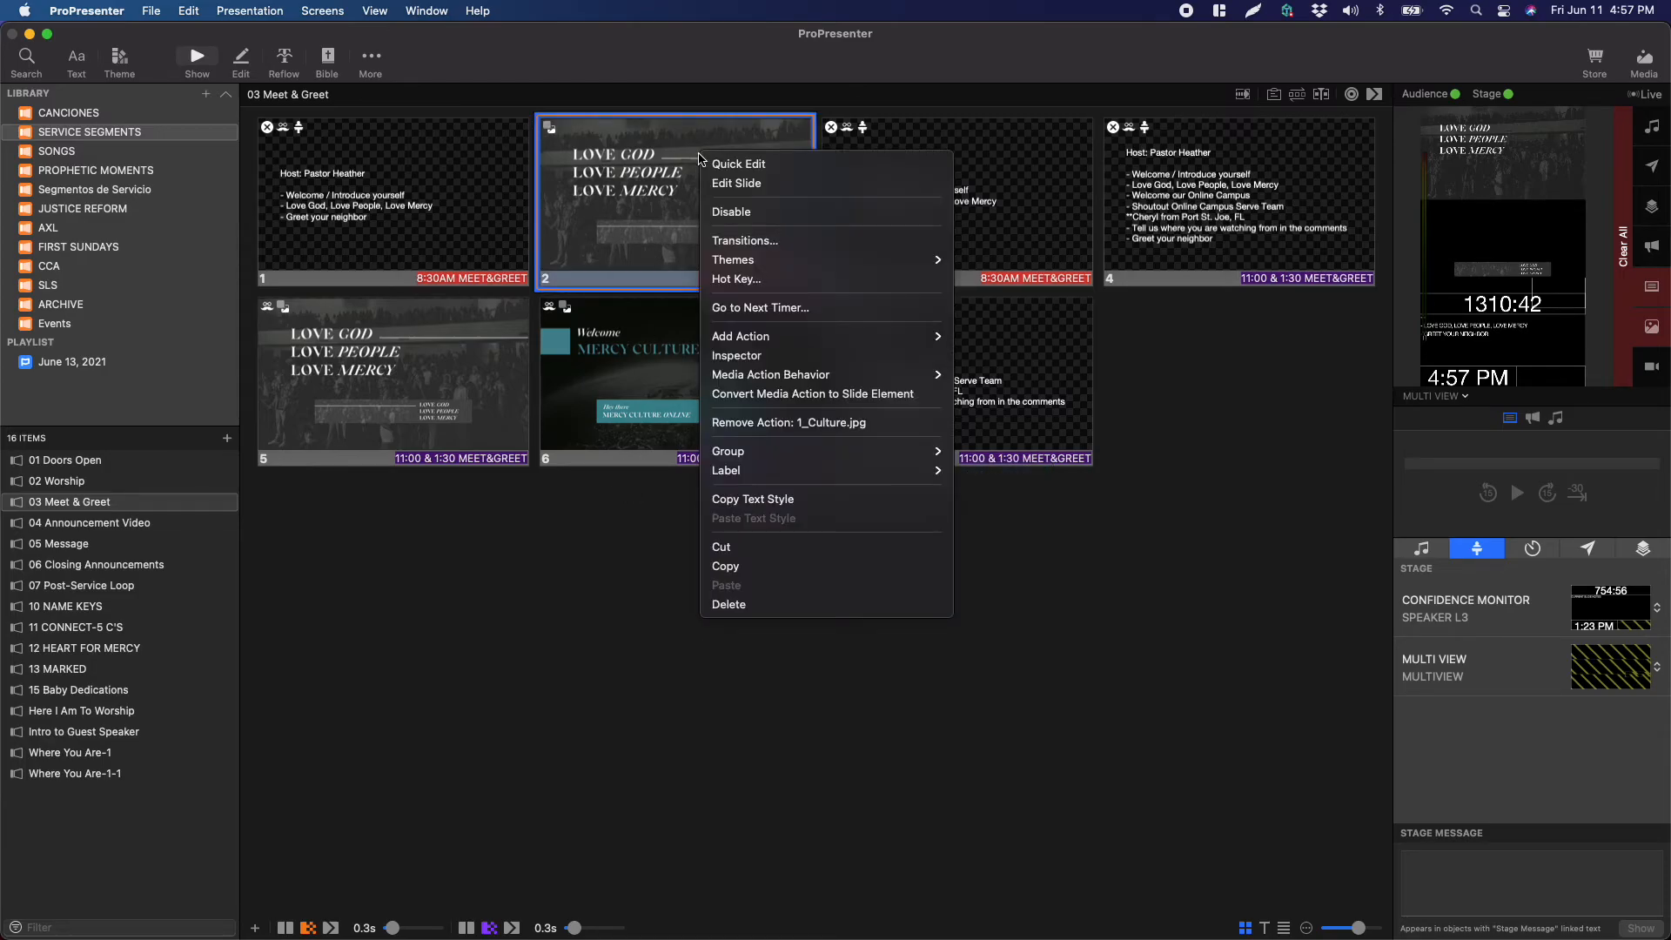
mouse_move(906, 336)
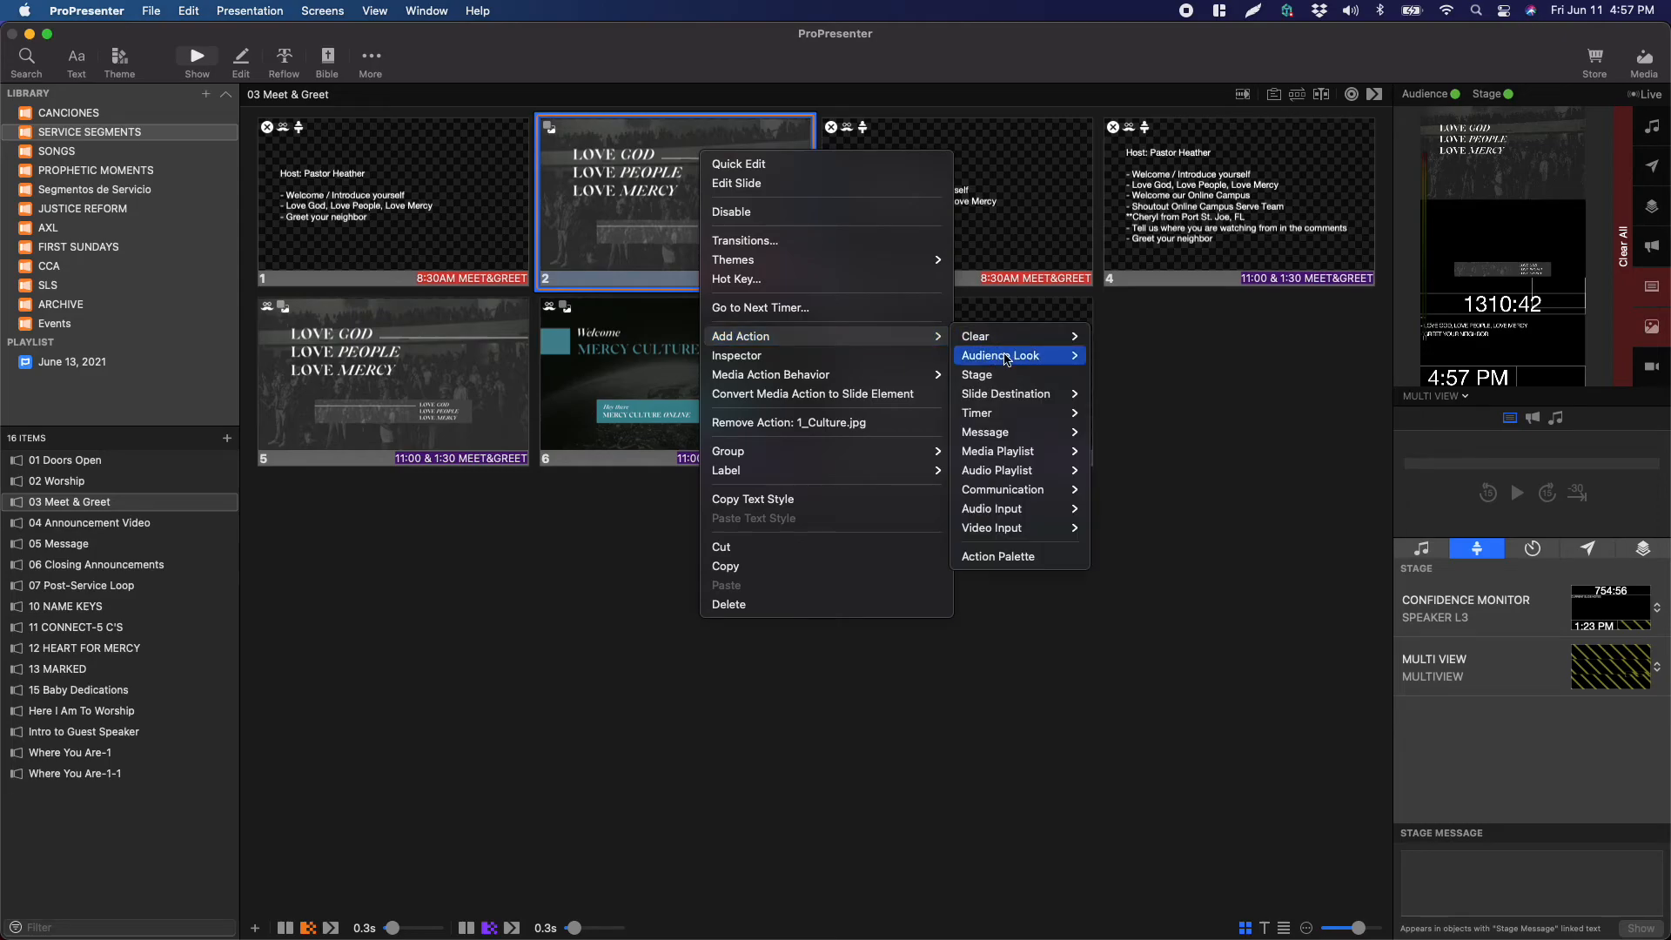
mouse_move(1014, 356)
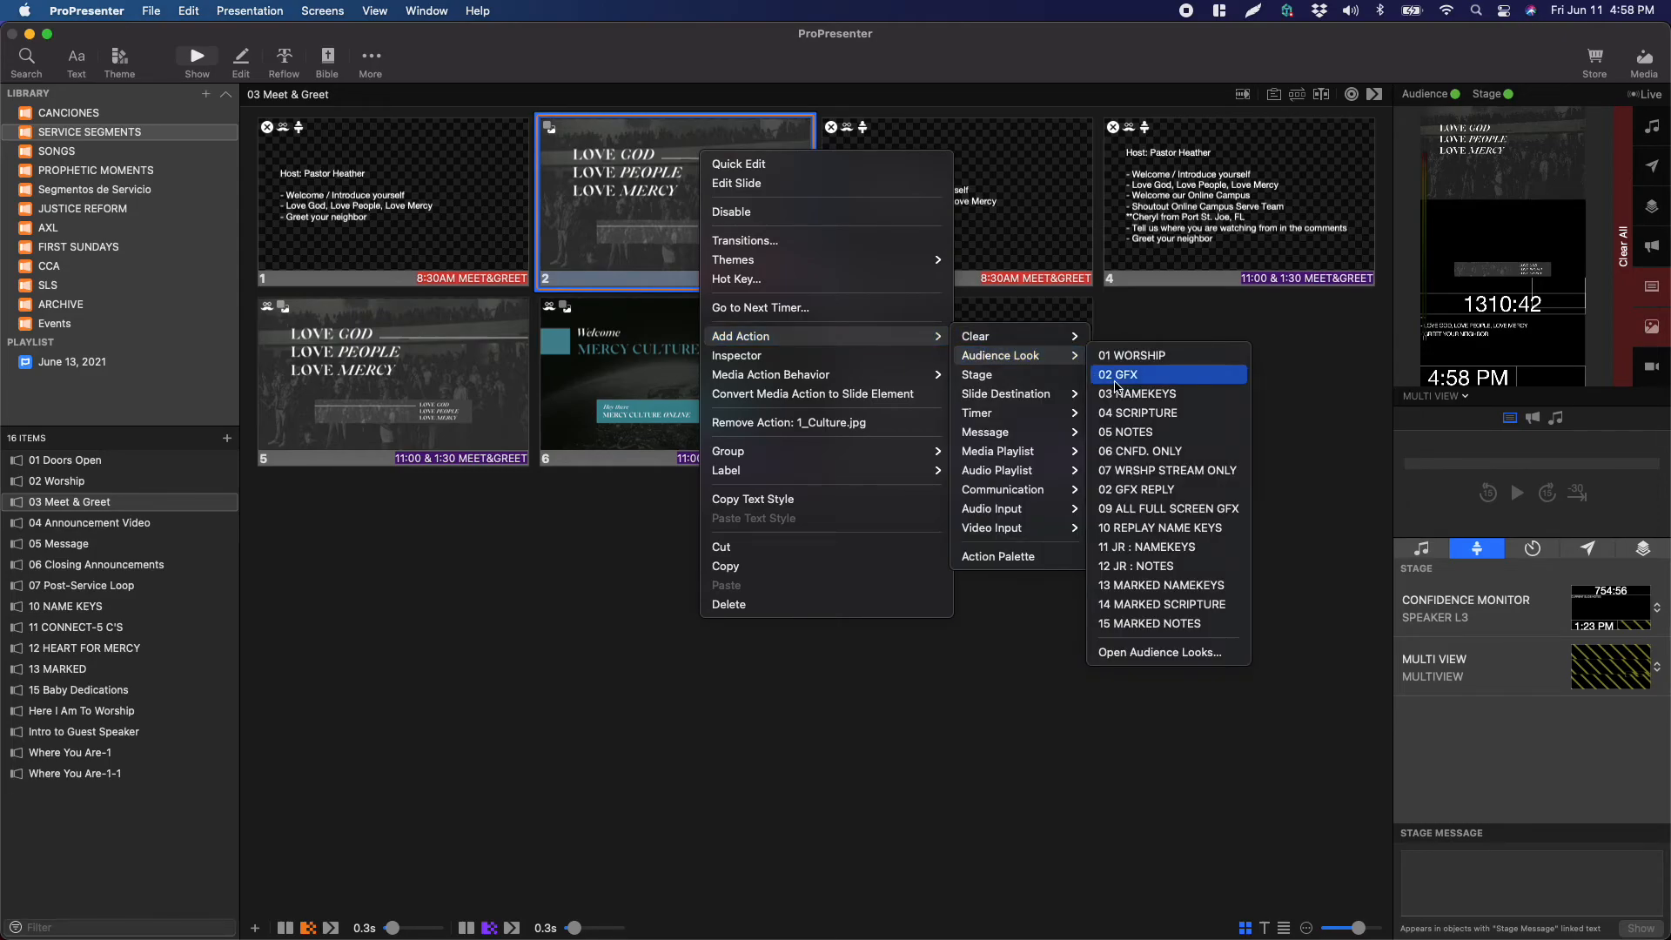
click(1118, 375)
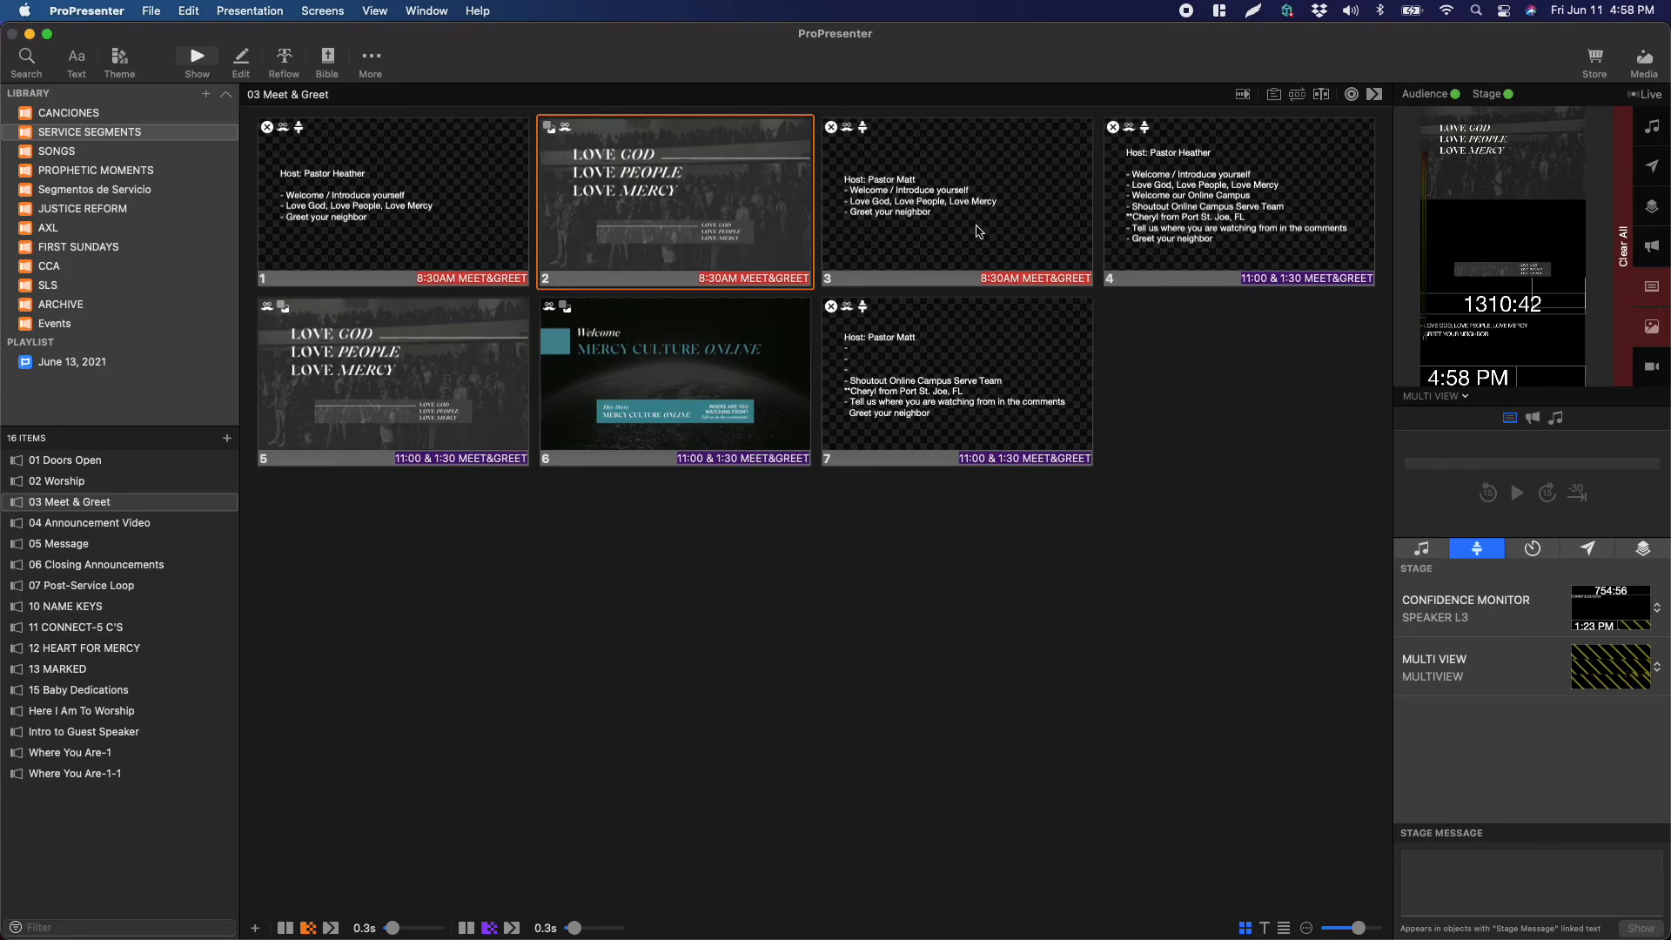
Trigger slides 3 and 1, and run through slides 4 to 7 in order to check the live output.
click(905, 179)
click(373, 177)
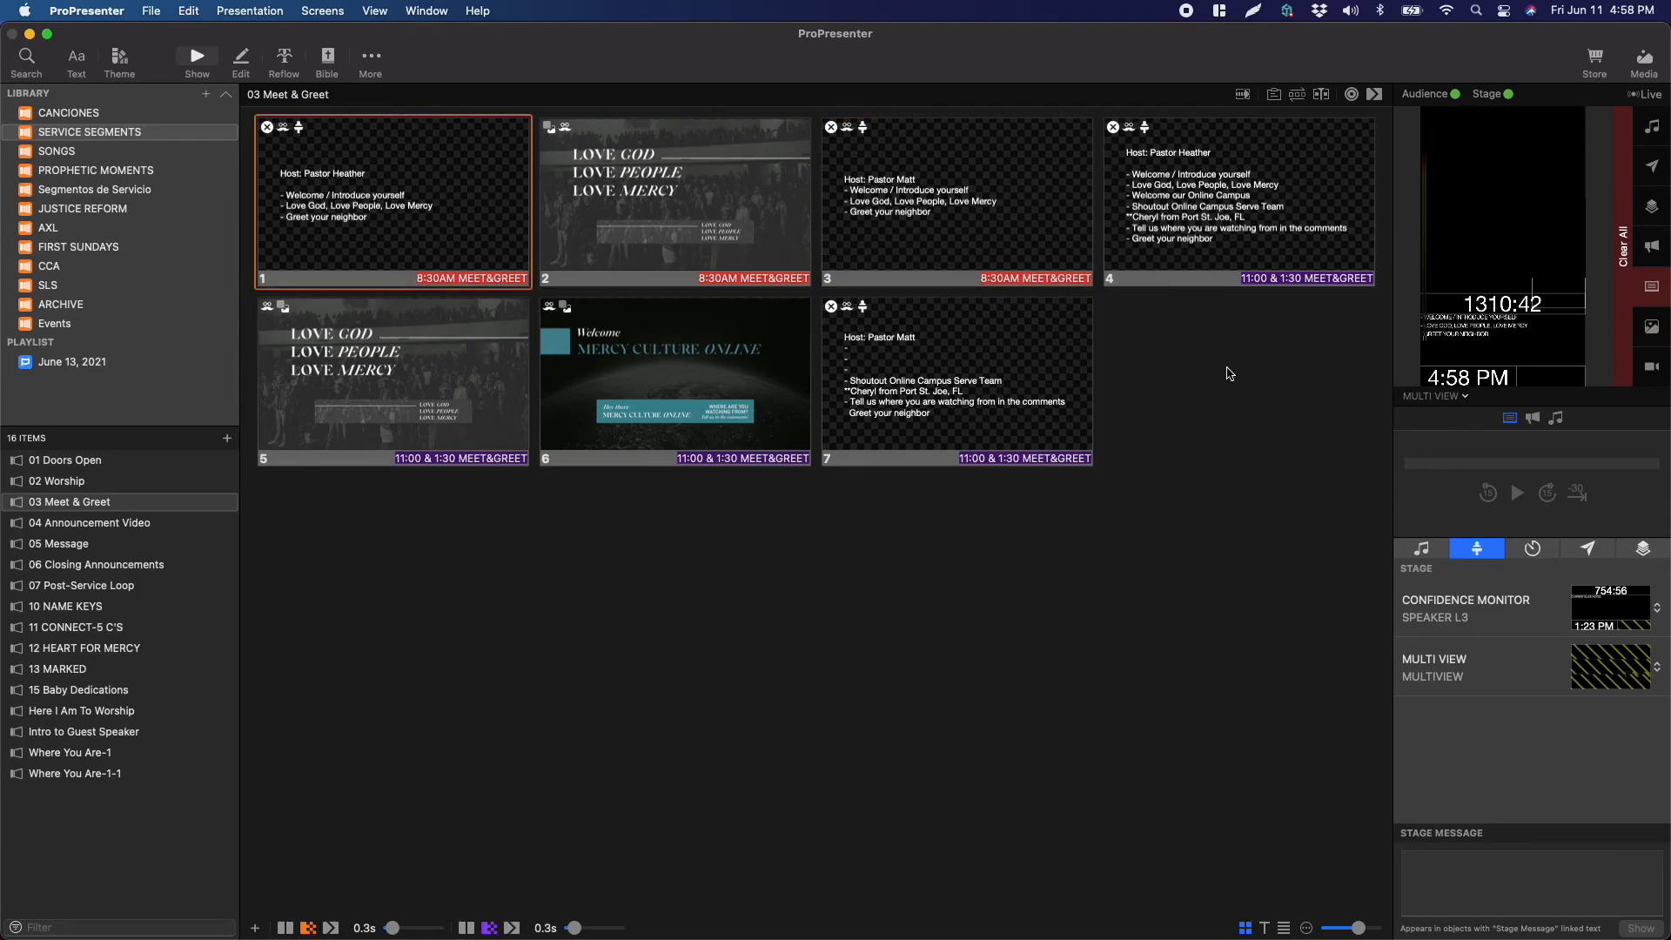
click(1195, 255)
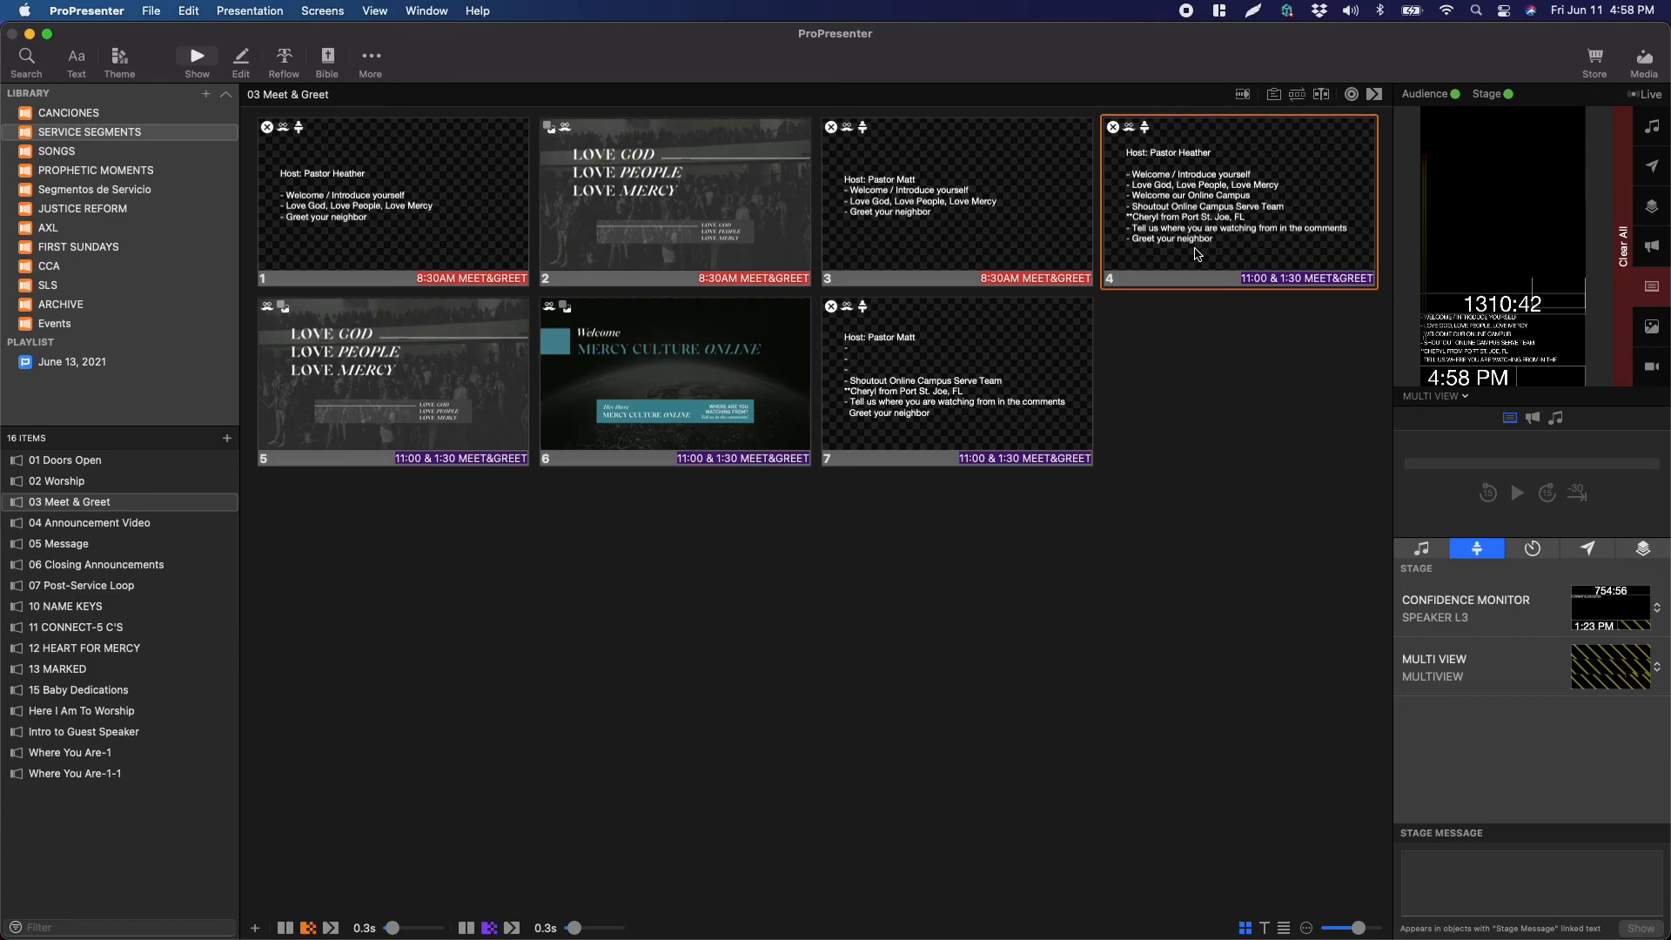
key(Right)
key(Right)
key(Right)
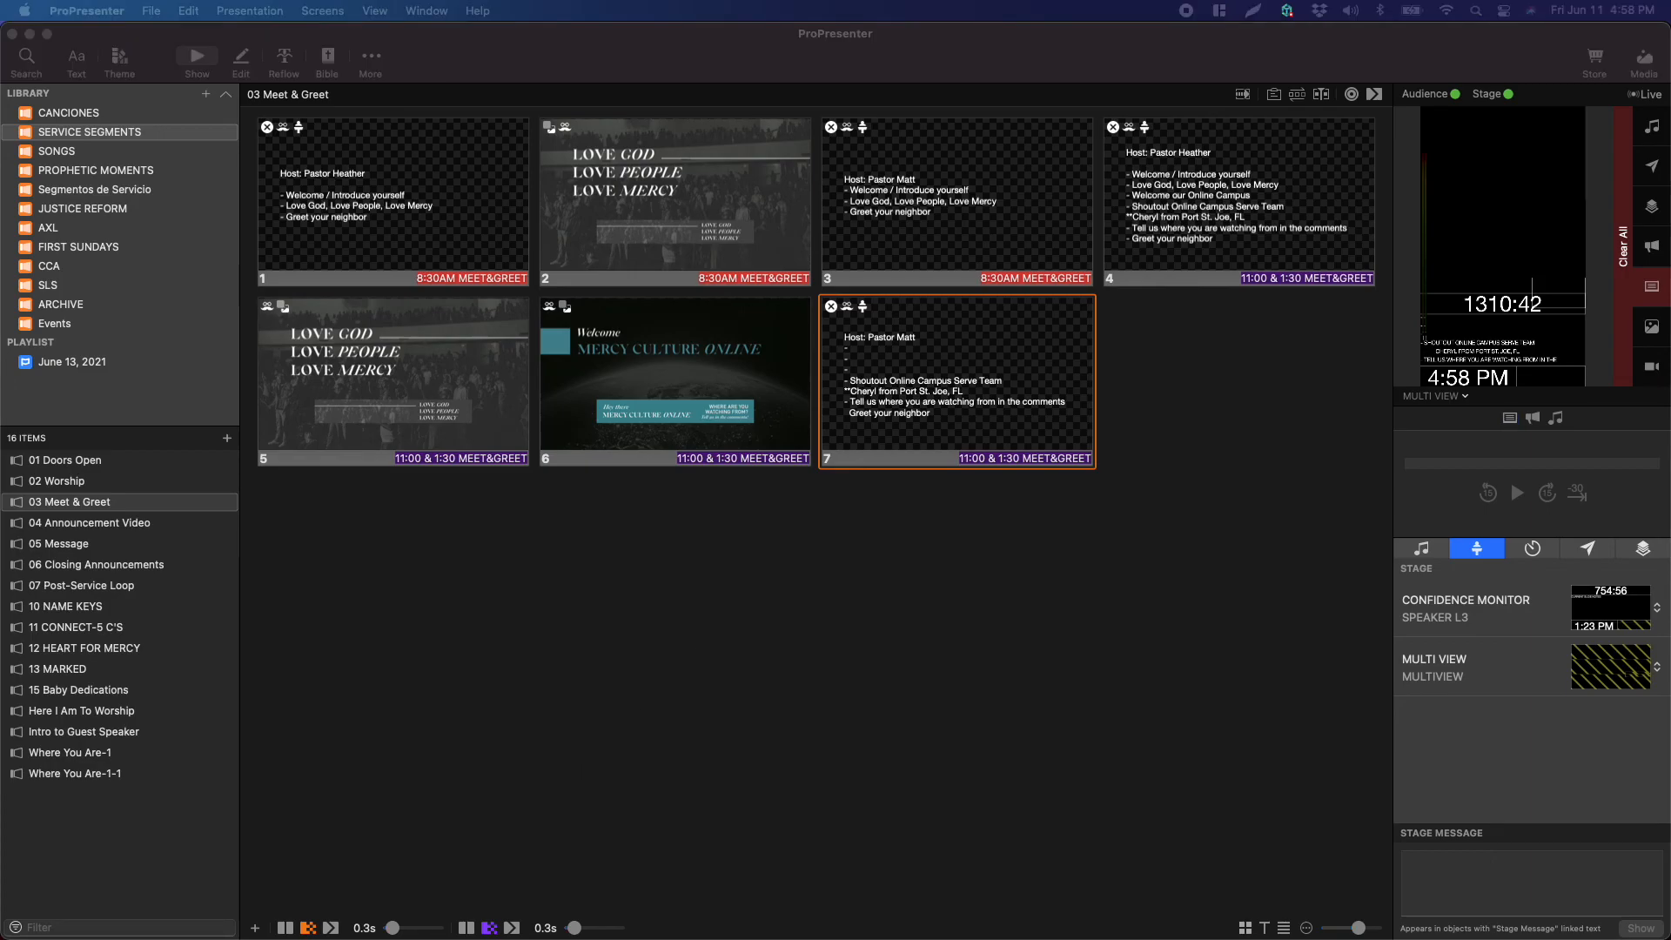
Switch to Finder and open the 1_Meet & Greet folder inside CG COMP.
drag(343, 671, 515, 205)
click(468, 321)
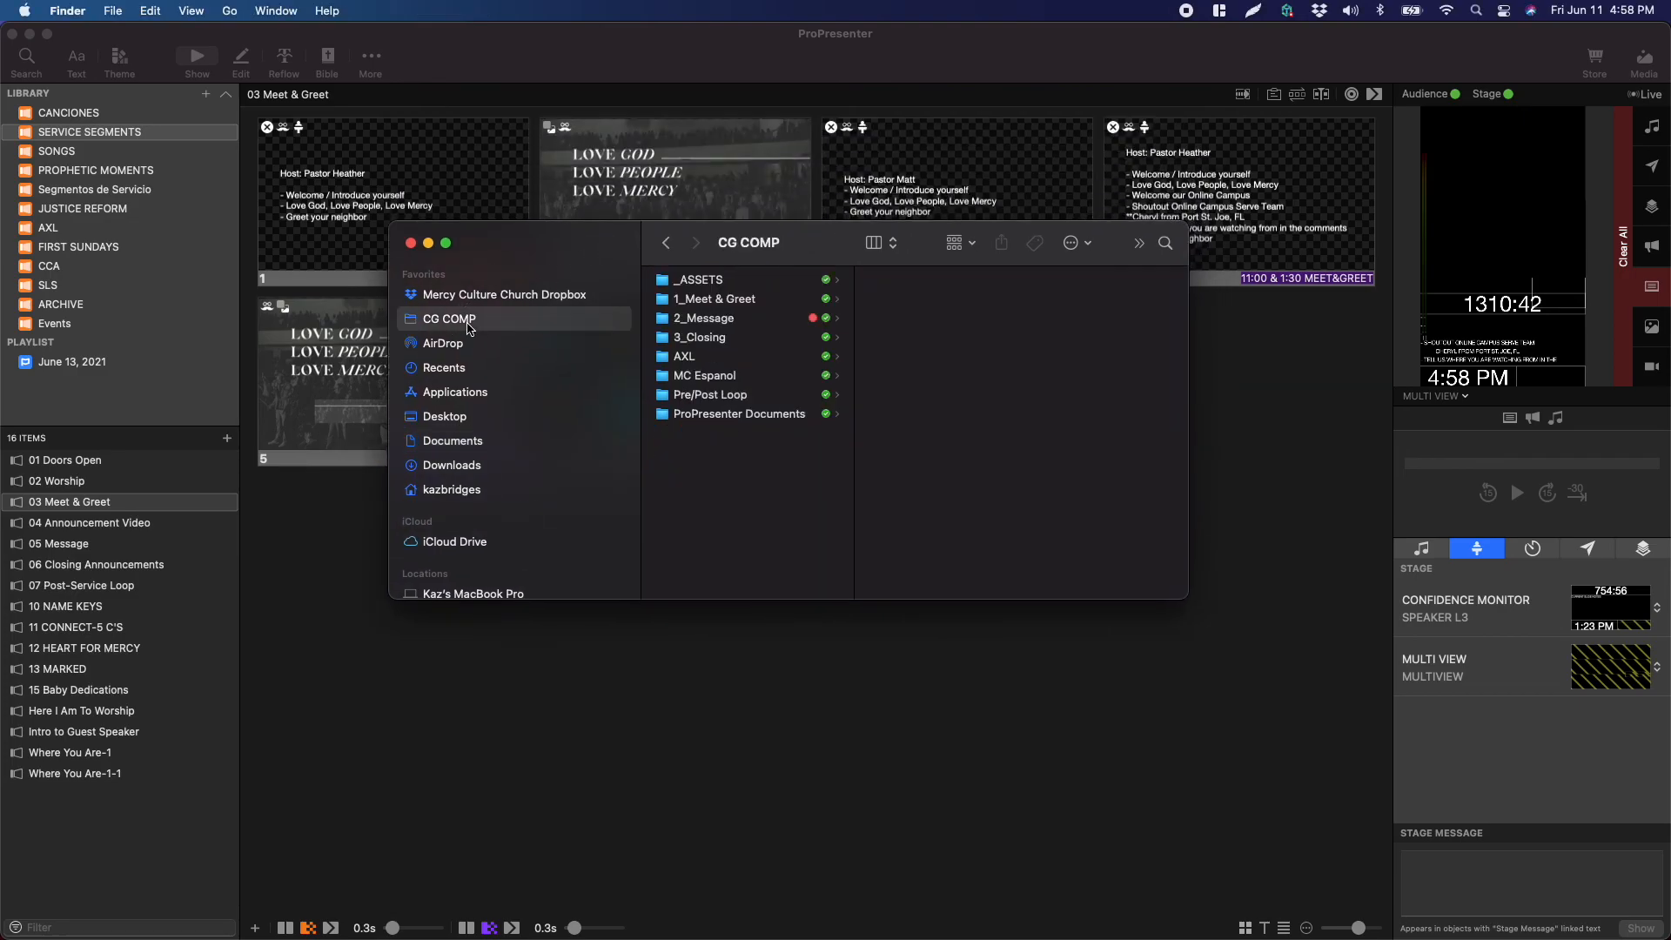
click(752, 299)
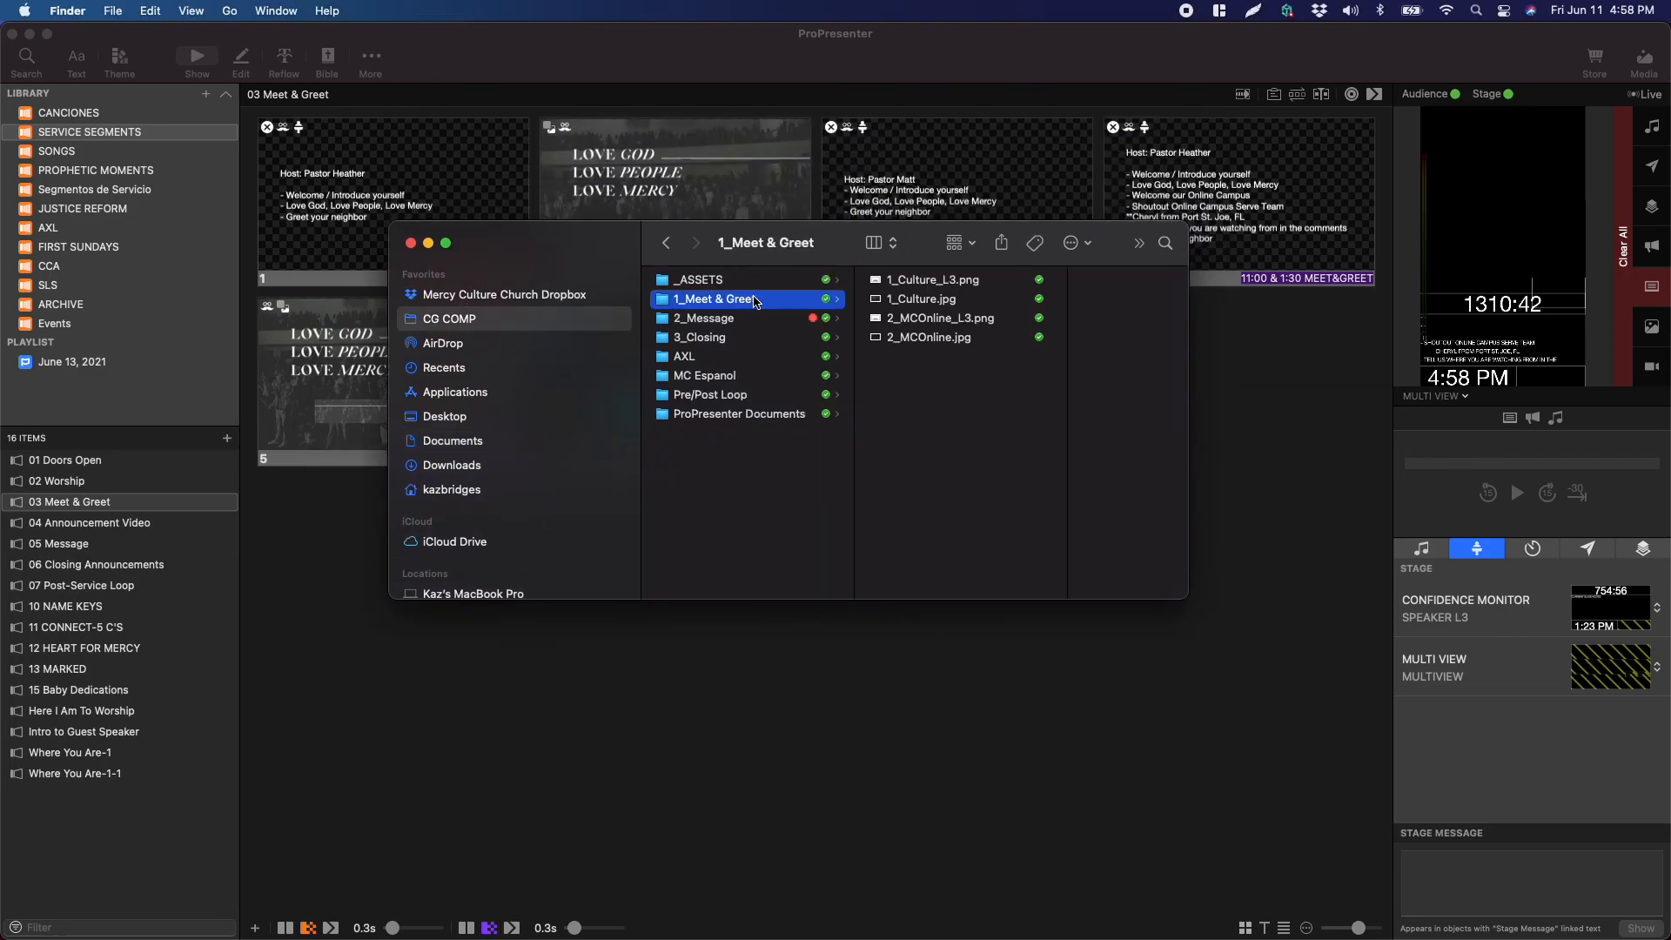
Preview the Culture and MCOnline images, both the L3 PNG and the full-screen JPG versions, and close the Finder window.
click(975, 284)
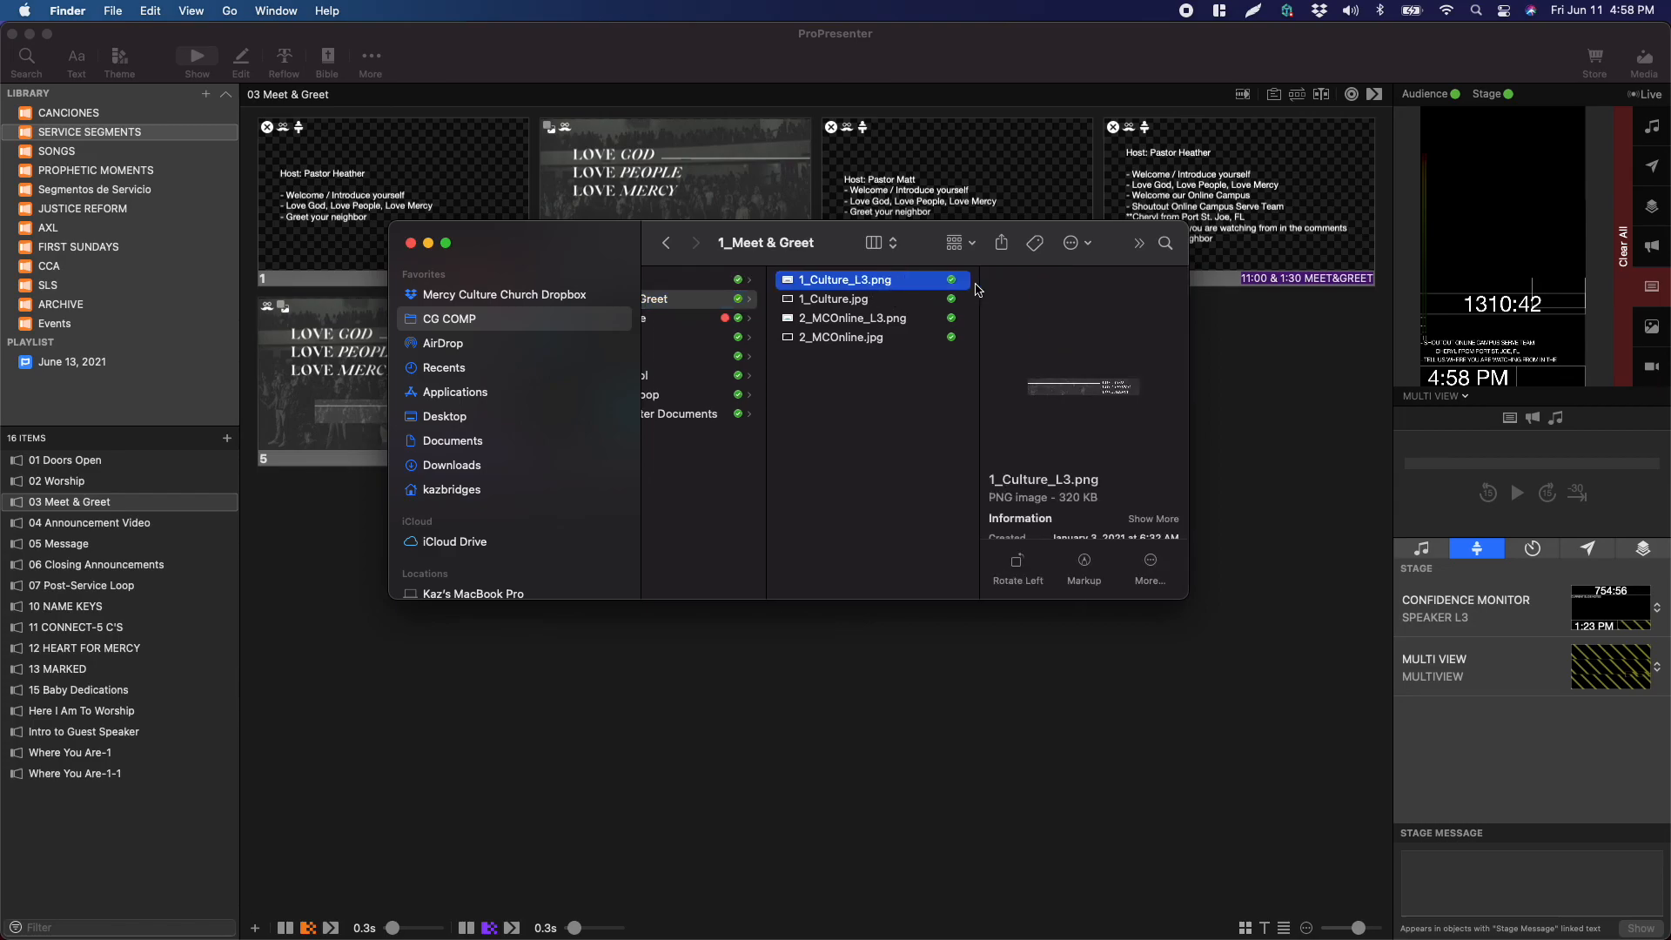
key(Down)
key(Down)
key(Down)
key(Up)
key(Up)
key(Up)
key(Down)
key(Down)
key(Down)
key(Up)
key(Up)
key(Up)
scroll(896, 318, left, 2)
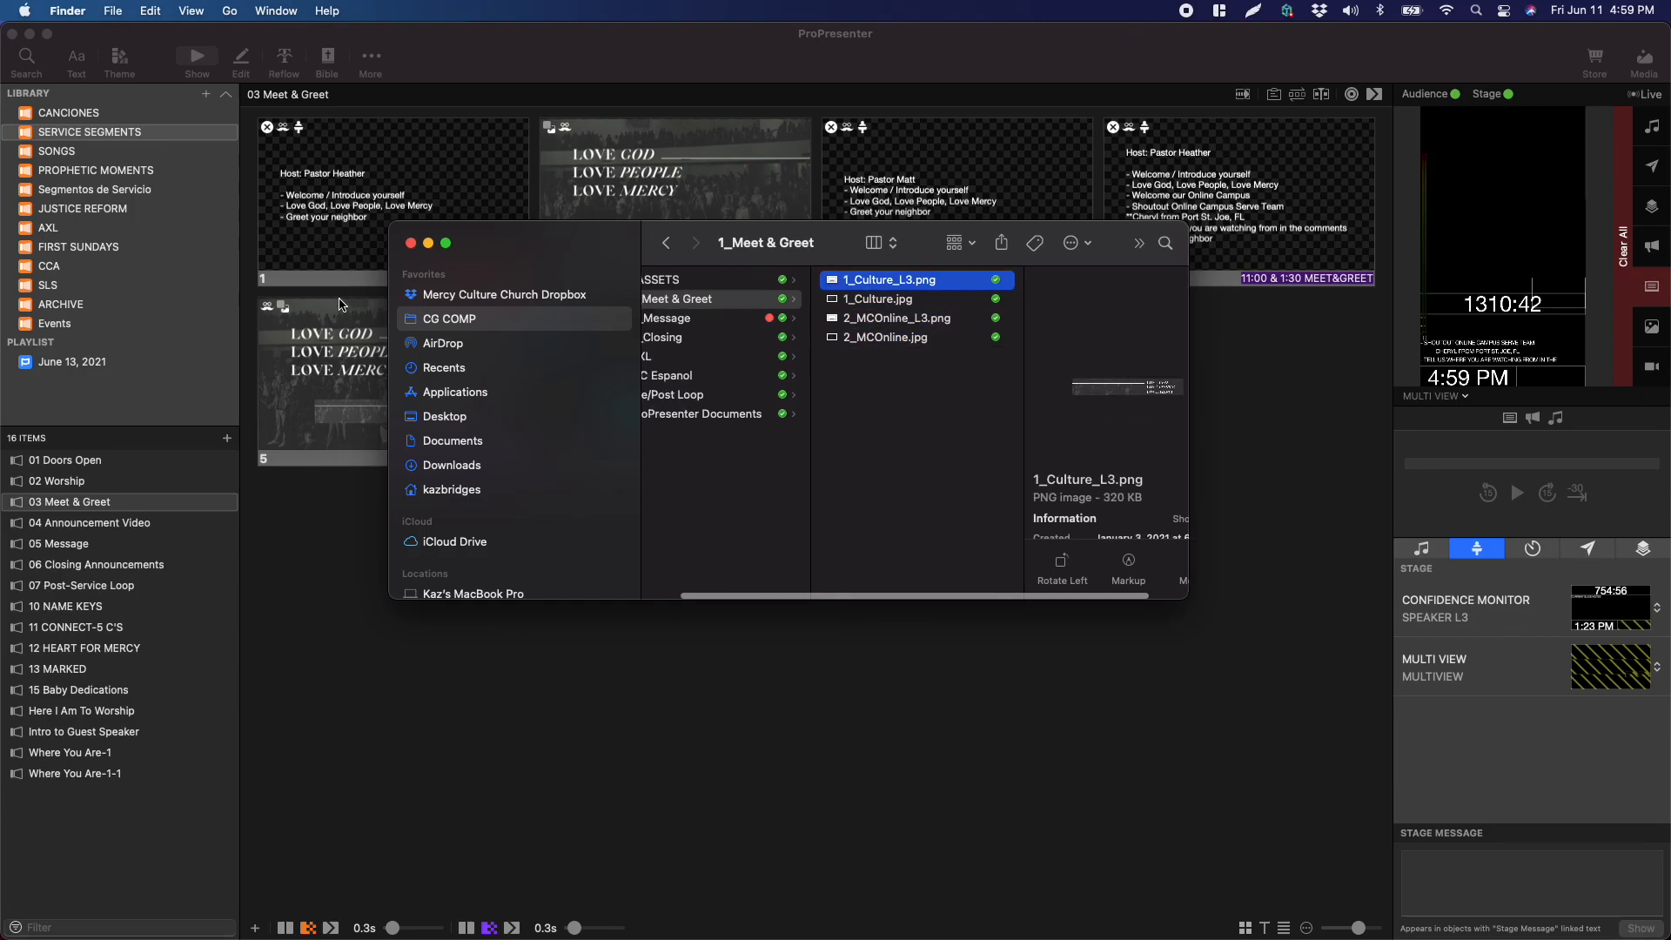
click(410, 243)
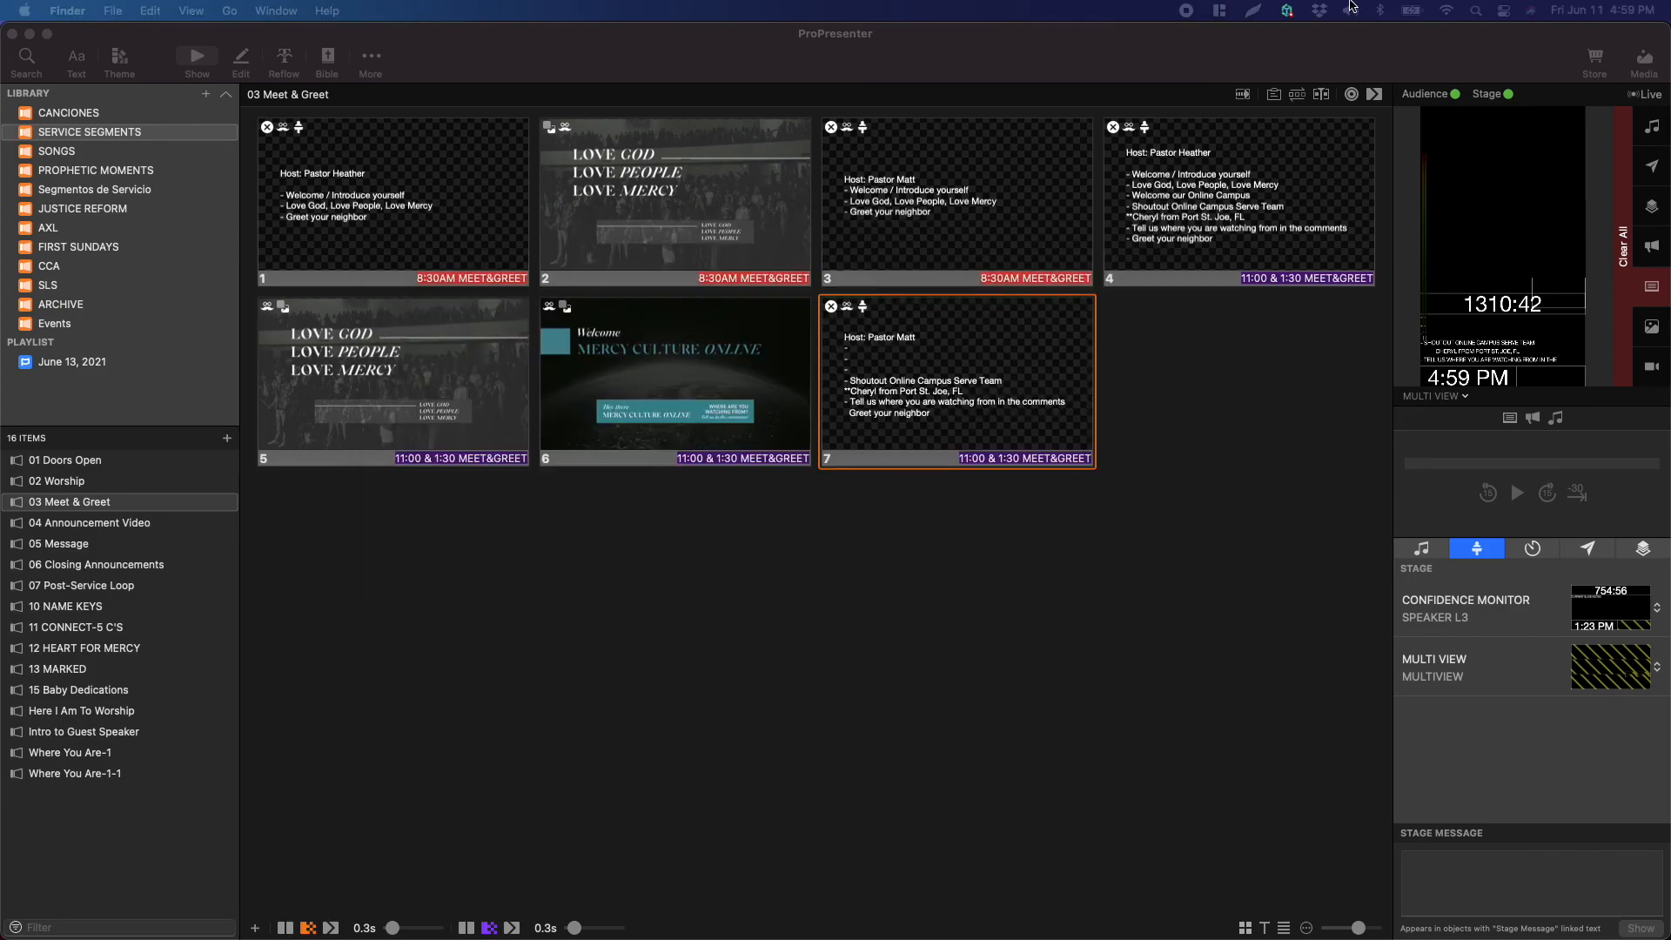